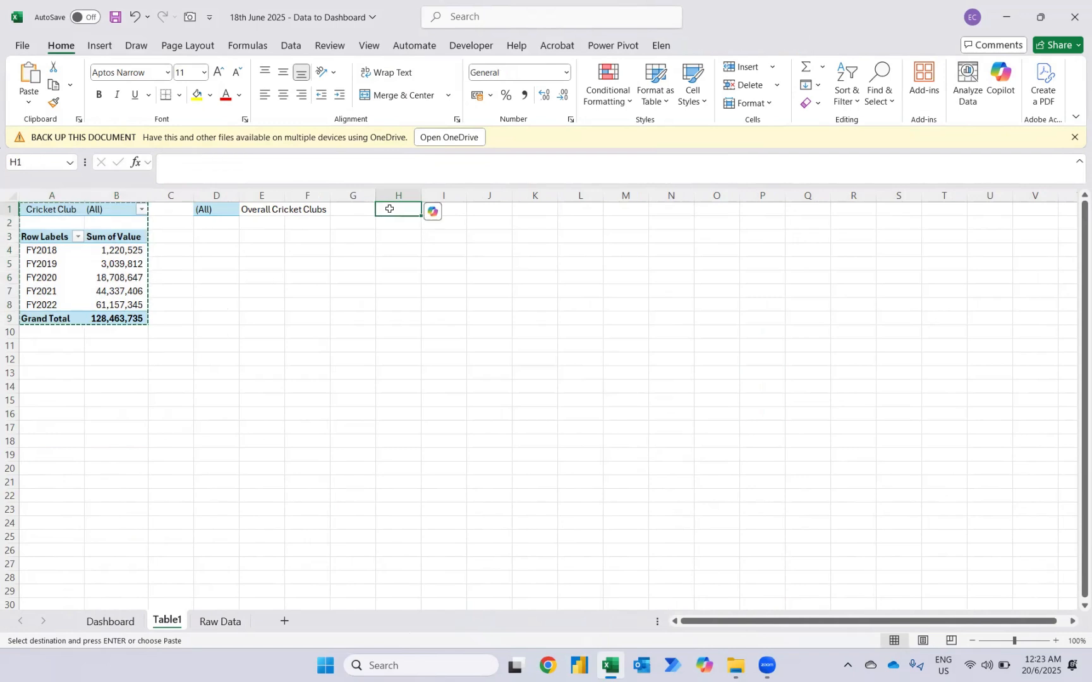
Paste the copied PivotTable at H1 and remove Cricket Club from the copy's fields.
{"action": "key", "text": "ctrl+v"}
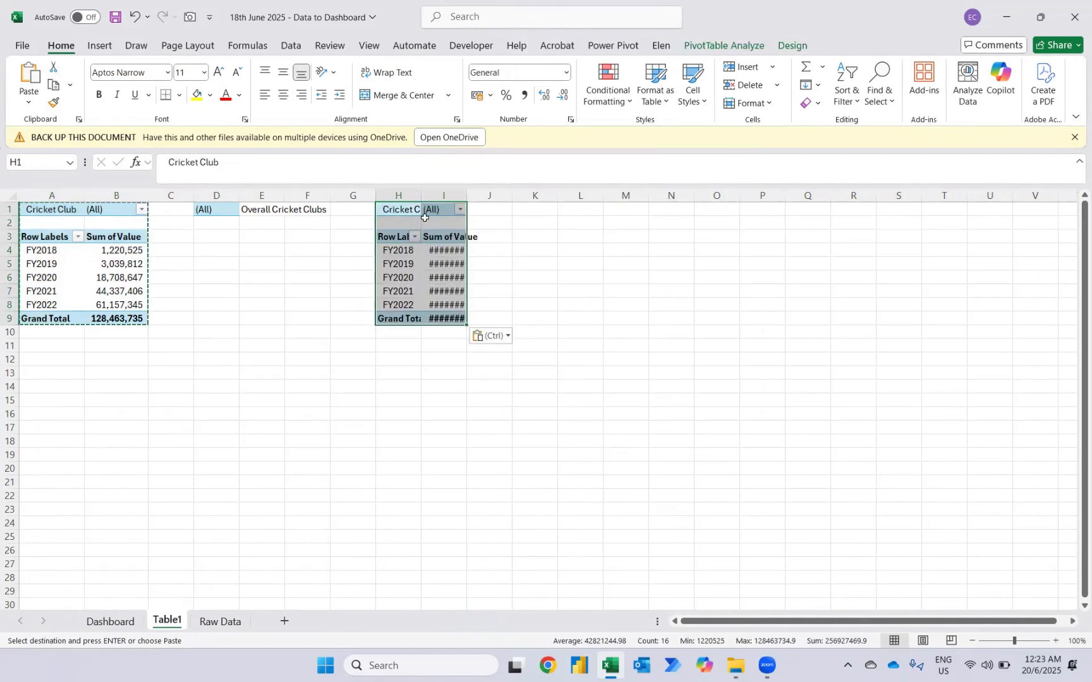
{"action": "left_click", "coordinate": [713, 51]}
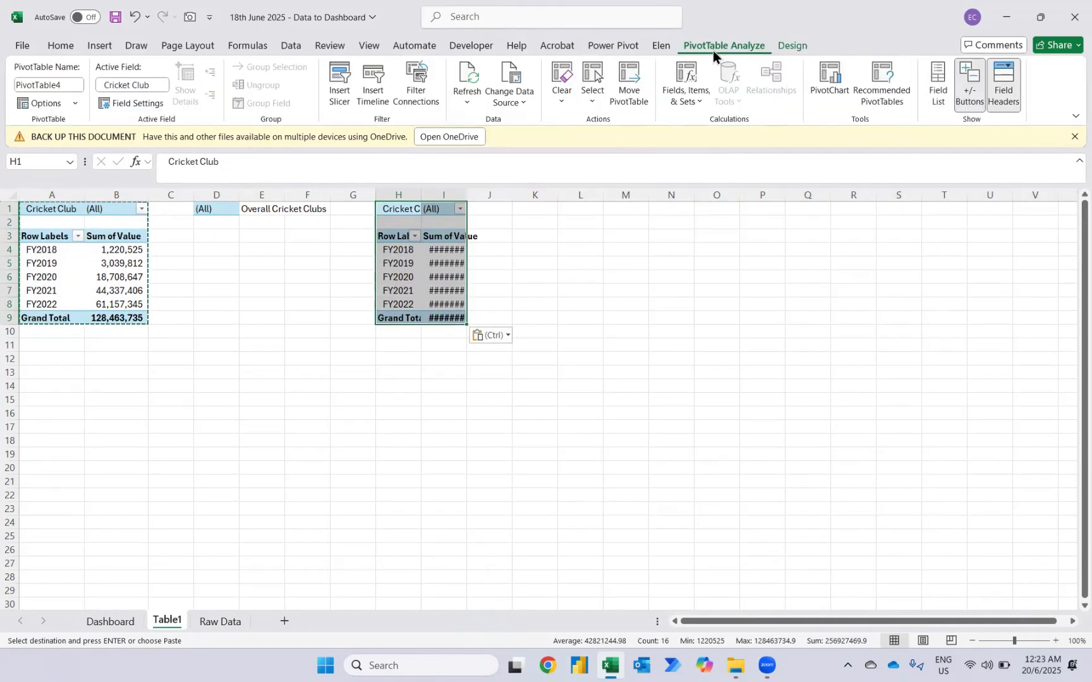
{"action": "left_click", "coordinate": [951, 71]}
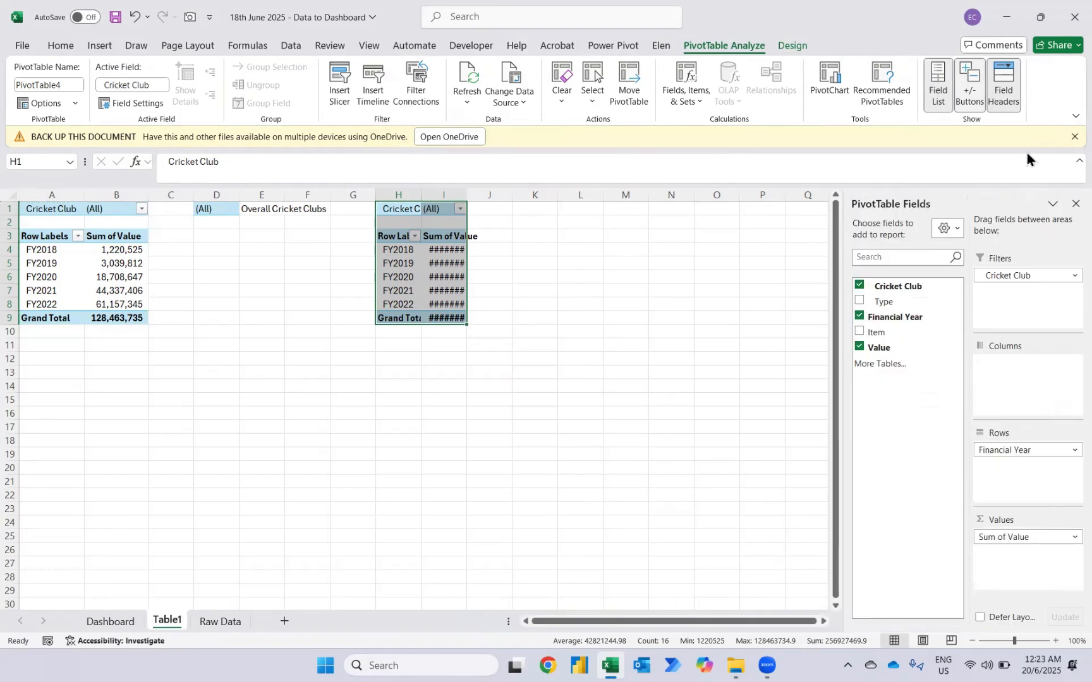
{"action": "left_click", "coordinate": [860, 285]}
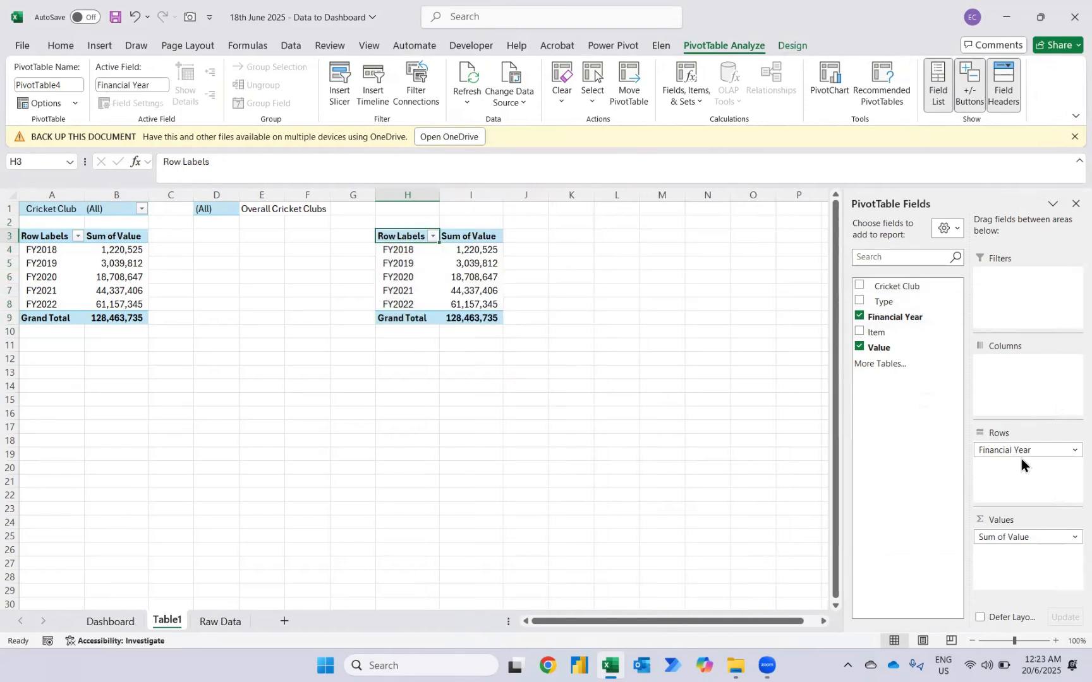
Rearrange the new PivotTable with Financial Year as columns and Item as rows, then close its field list.
{"action": "left_click_drag", "start_coordinate": [1013, 453], "coordinate": [1012, 392]}
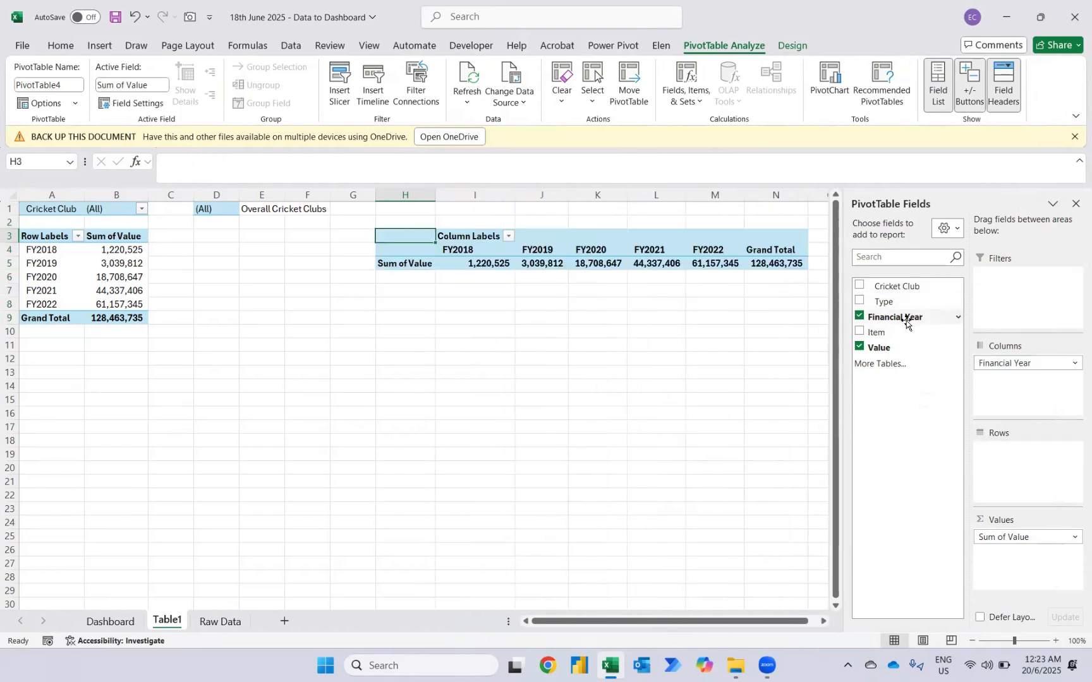
{"action": "left_click_drag", "start_coordinate": [879, 337], "coordinate": [1004, 453]}
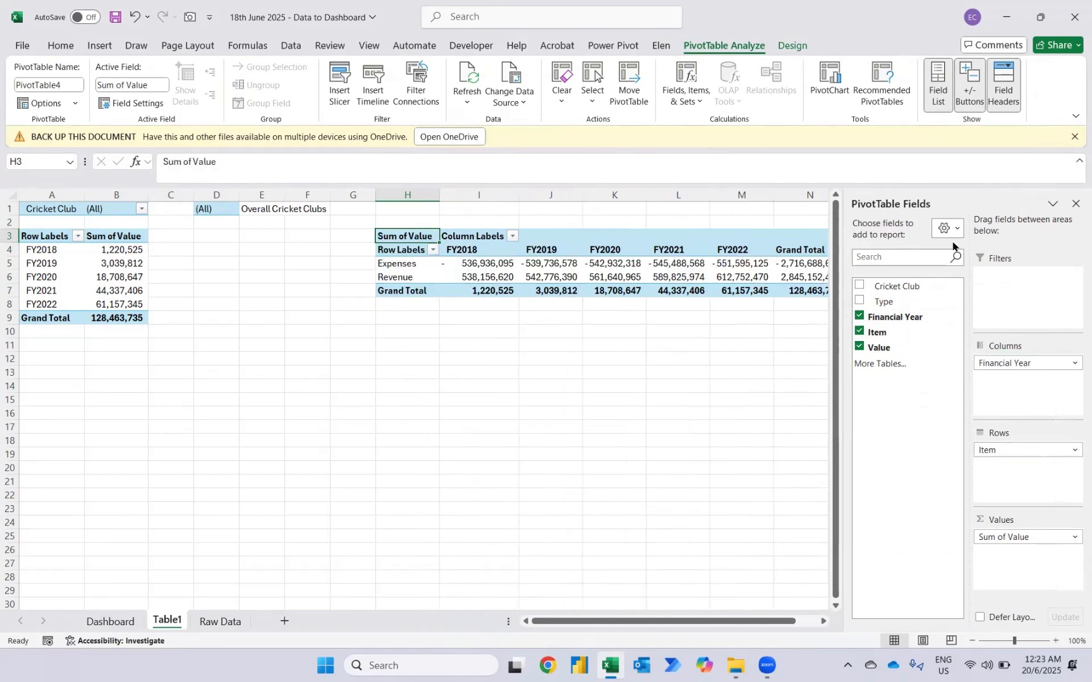
{"action": "left_click", "coordinate": [1074, 204]}
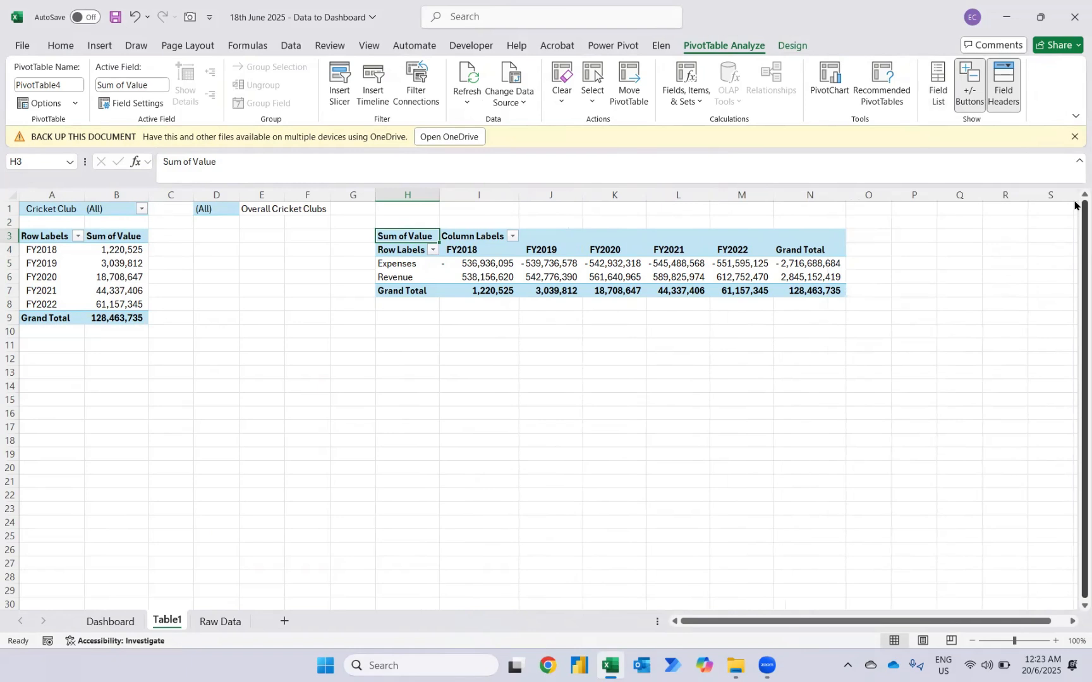
Move the Revenue row above Expenses in the new PivotTable.
{"action": "left_click", "coordinate": [408, 276]}
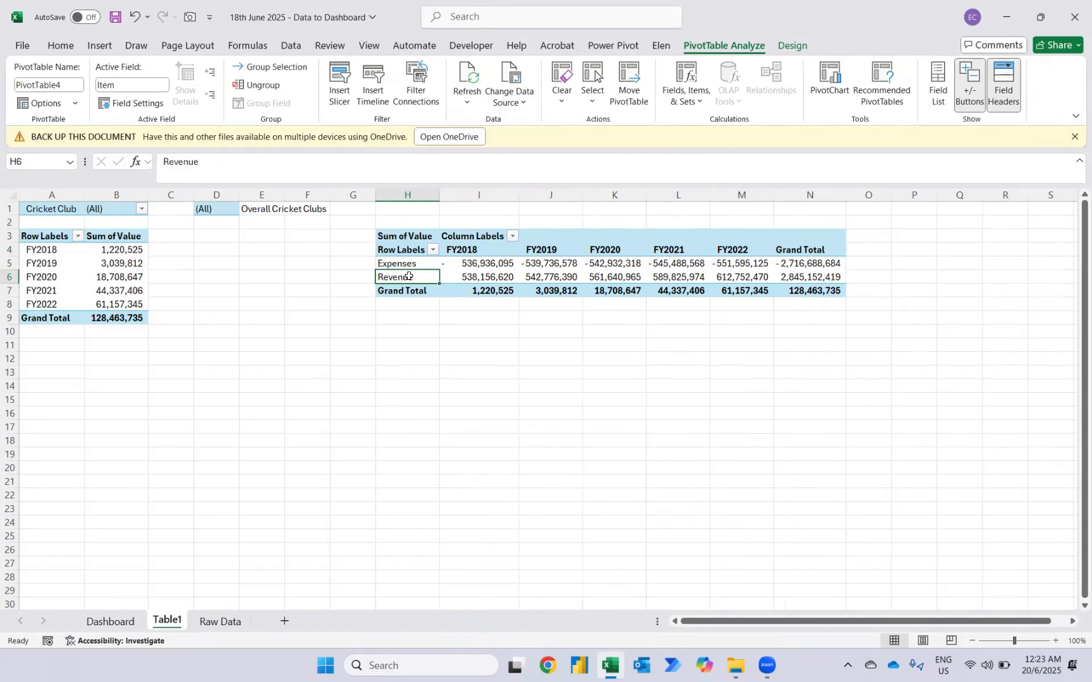
{"action": "right_click", "coordinate": [409, 278]}
{"action": "mouse_move", "coordinate": [475, 530]}
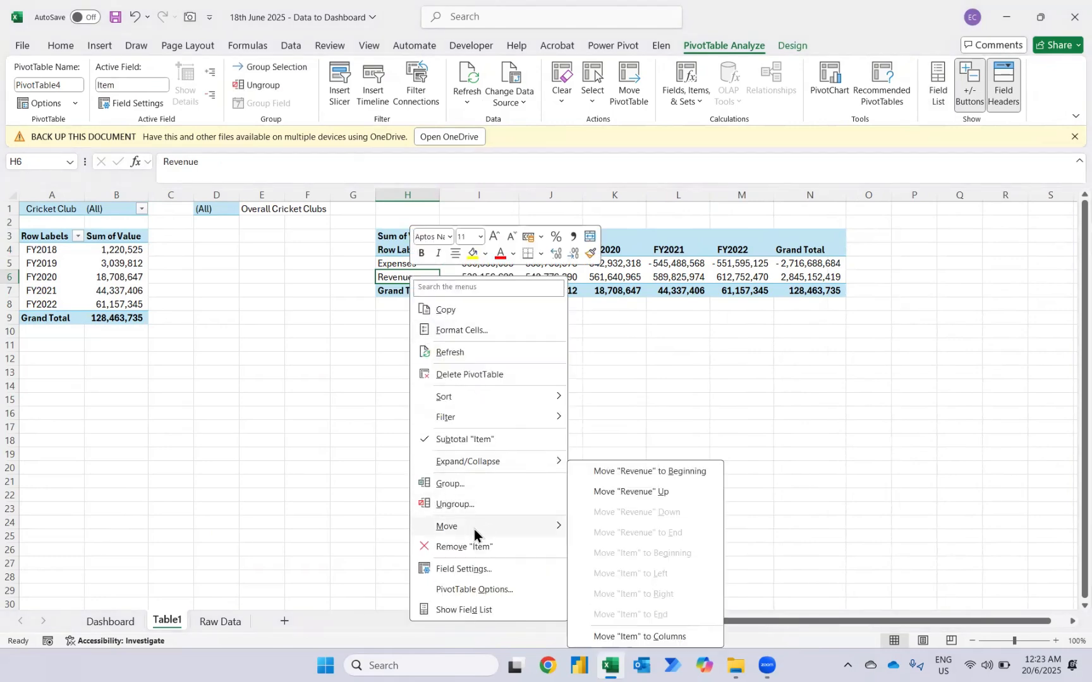
{"action": "left_click", "coordinate": [643, 490]}
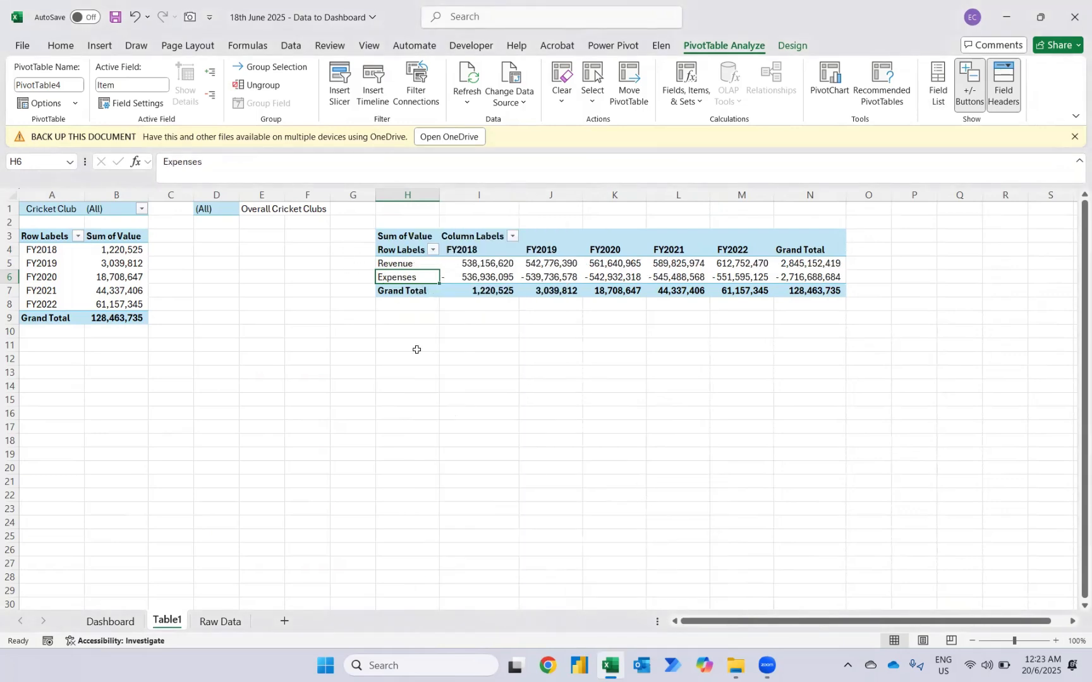
Link cell H10 to the PivotTable's Revenue label with the formula =H5.
{"action": "key", "text": "Down"}
{"action": "key", "text": "Down"}
{"action": "key", "text": "Down"}
{"action": "key", "text": "Down"}
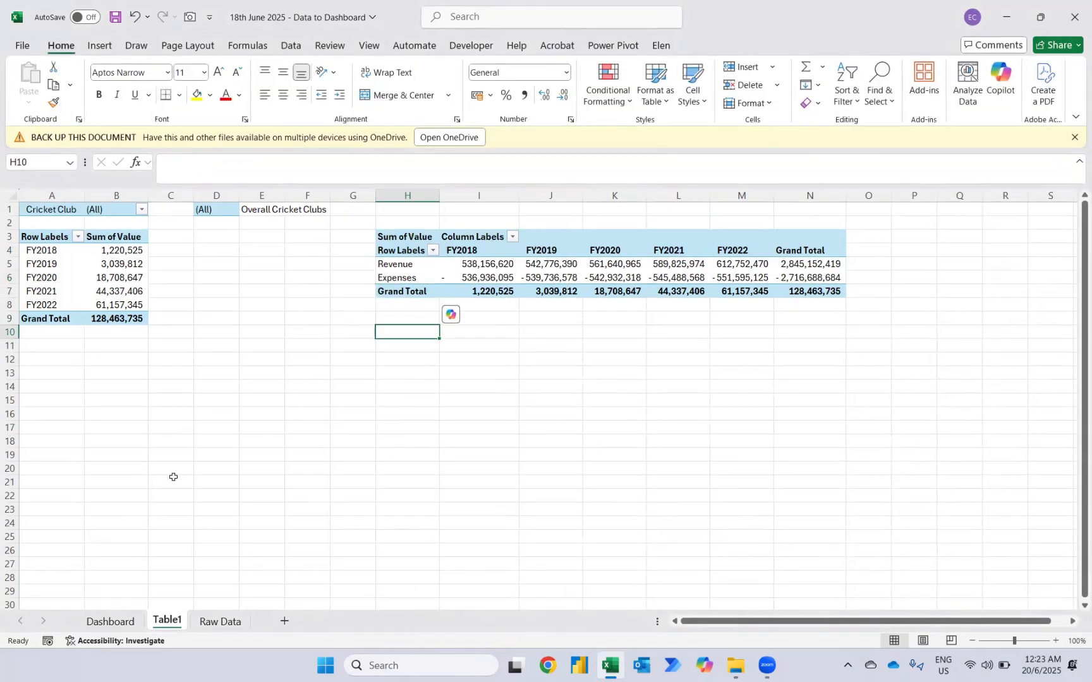
{"action": "type", "text": "="}
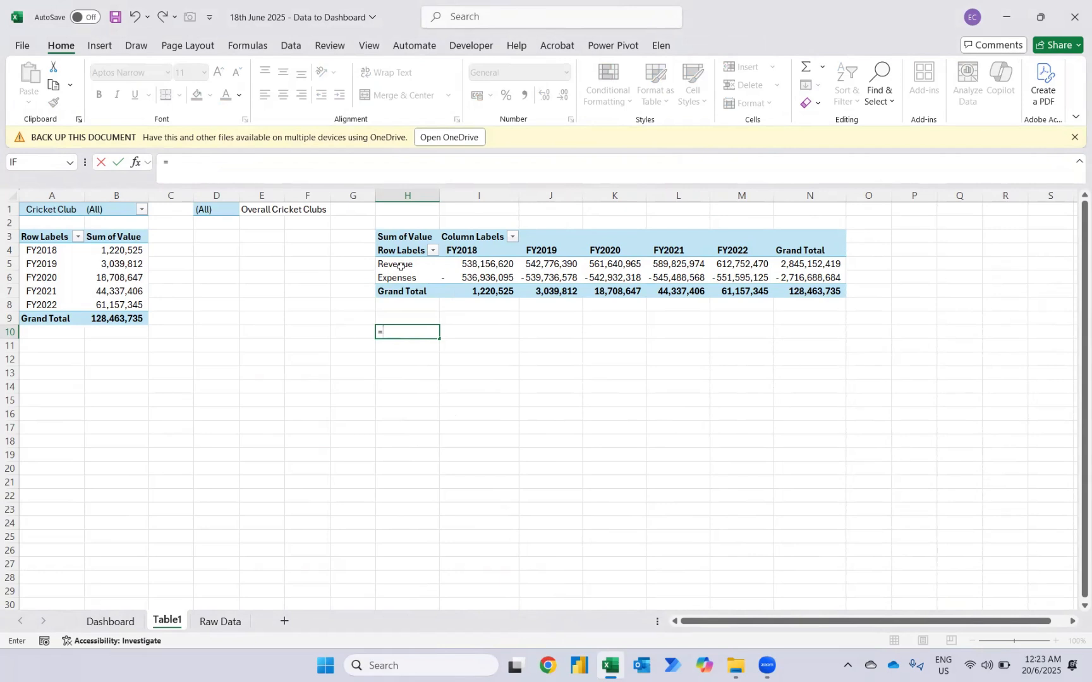
{"action": "left_click", "coordinate": [400, 266]}
{"action": "key", "text": "Return"}
{"action": "key", "text": "Up"}
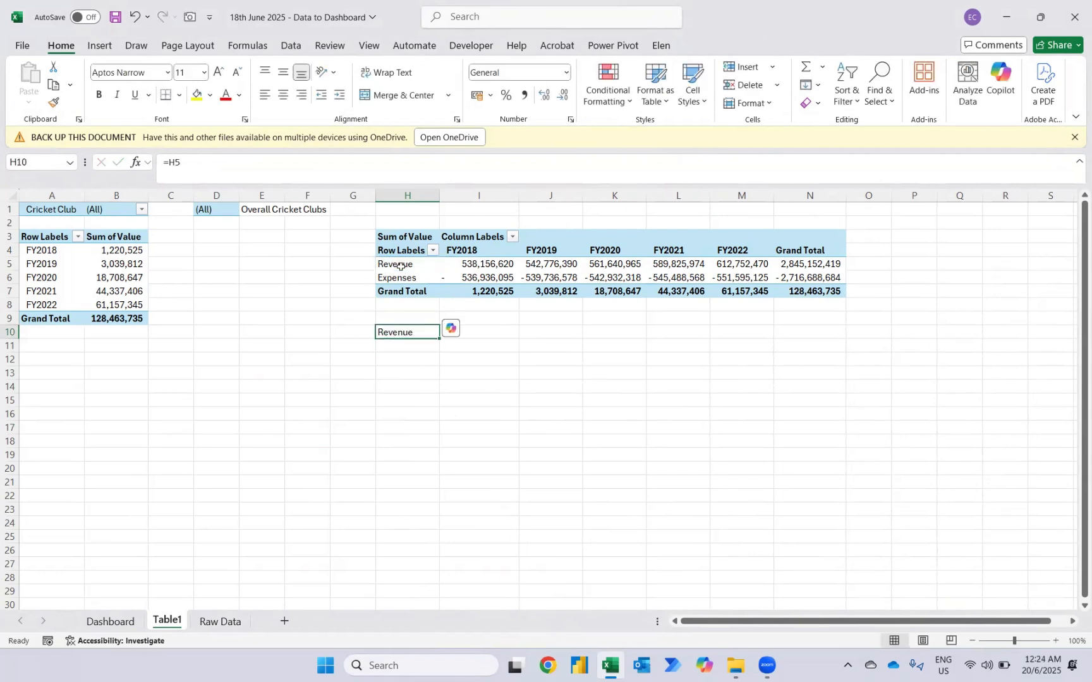
Copy the H10 link formula into I9:M9 to pull in the FY2018 to FY2022 headings.
{"action": "key", "text": "ctrl+c"}
{"action": "key", "text": "Right"}
{"action": "key", "text": "Up"}
{"action": "key", "text": "shift+Right"}
{"action": "key", "text": "shift+Right"}
{"action": "key", "text": "shift+Right"}
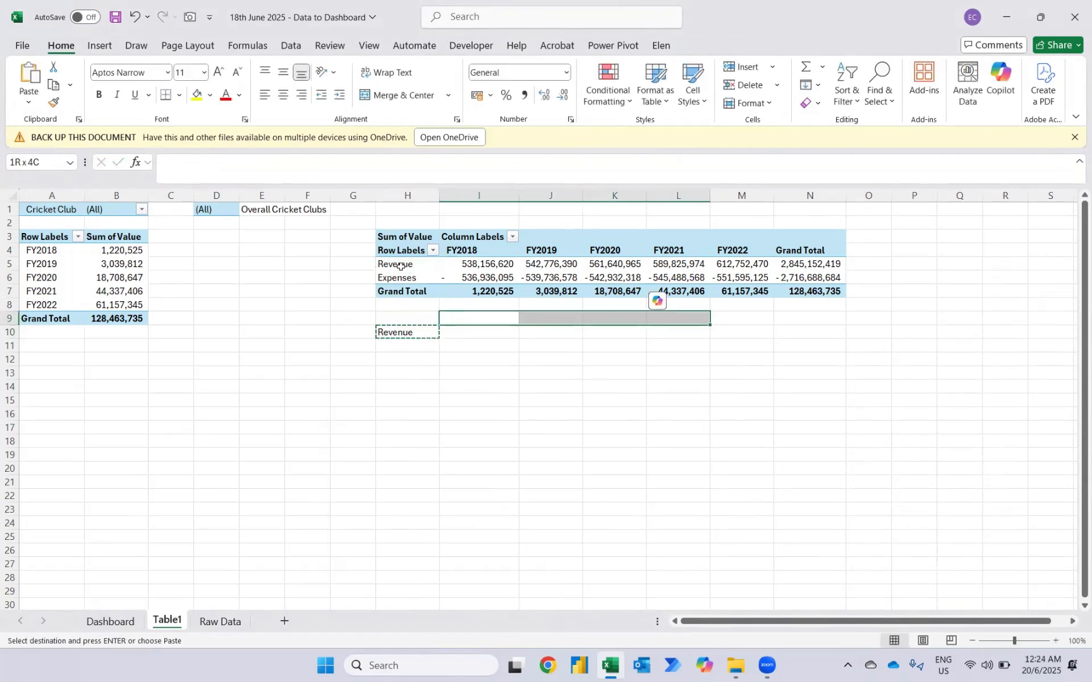
{"action": "key", "text": "shift+Right"}
{"action": "key", "text": "ctrl+v"}
{"action": "key", "text": "Down"}
{"action": "key", "text": "Up"}
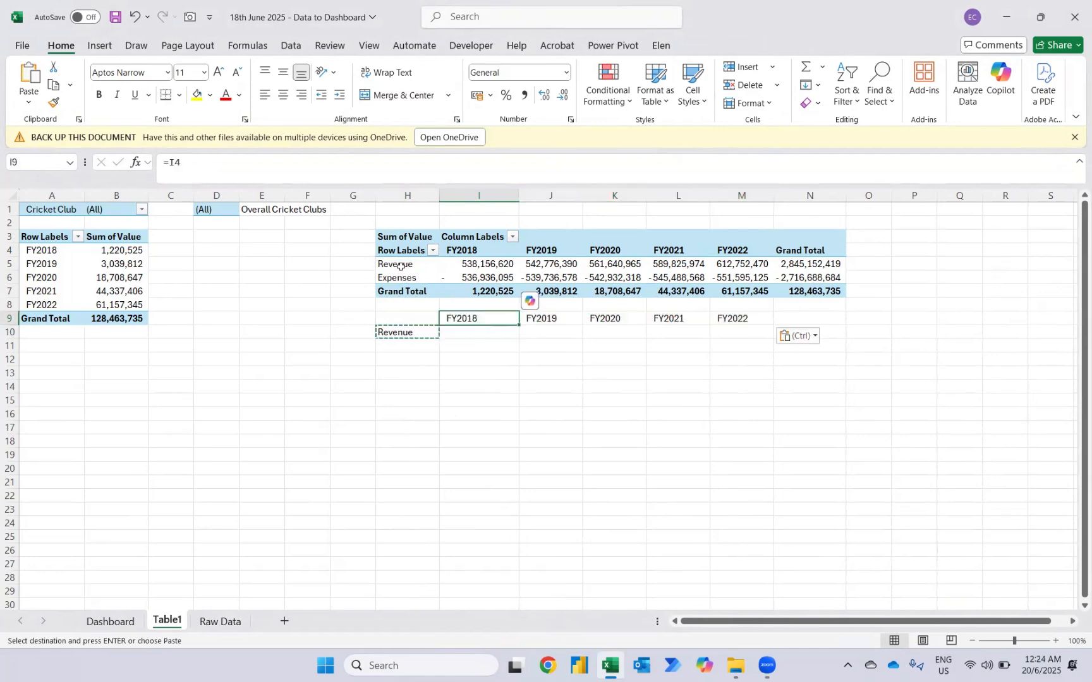
Paste the link formula across I9:M12 to bring in the revenue, expense and total amounts for each year.
{"action": "key", "text": "shift+Down"}
{"action": "key", "text": "shift+Down"}
{"action": "key", "text": "shift+Right"}
{"action": "key", "text": "shift+Right"}
{"action": "key", "text": "shift+Down"}
{"action": "key", "text": "shift+Right"}
{"action": "key", "text": "shift+Right"}
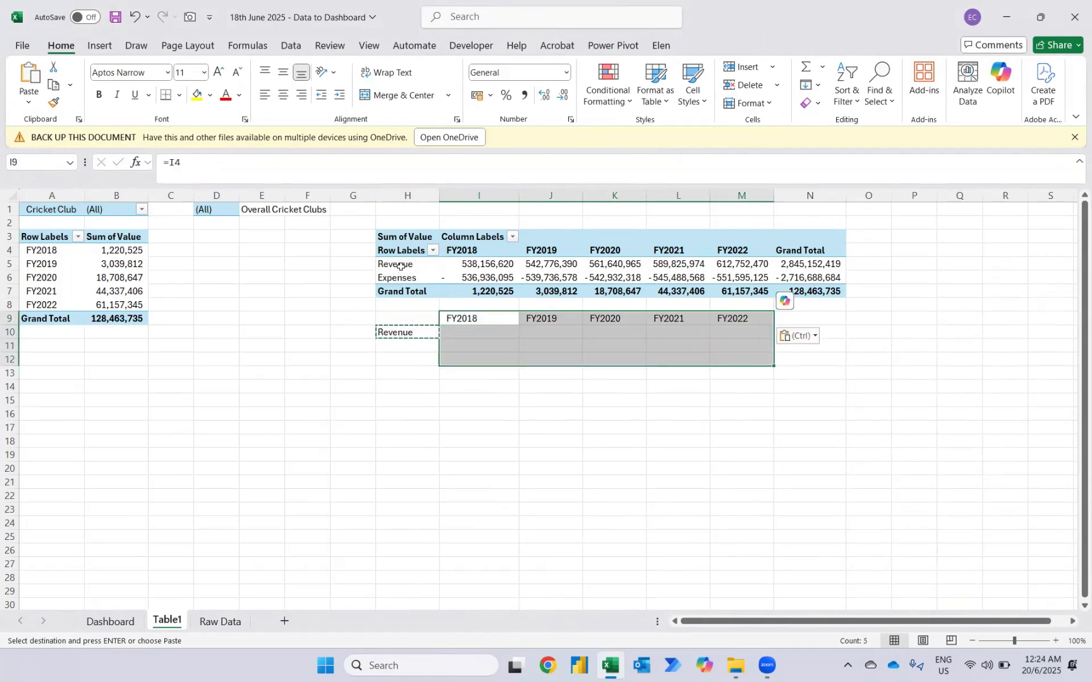
{"action": "key", "text": "ctrl+v"}
Paste the link formula into H11 to bring in the Expenses label.
{"action": "key", "text": "Left"}
{"action": "key", "text": "Down"}
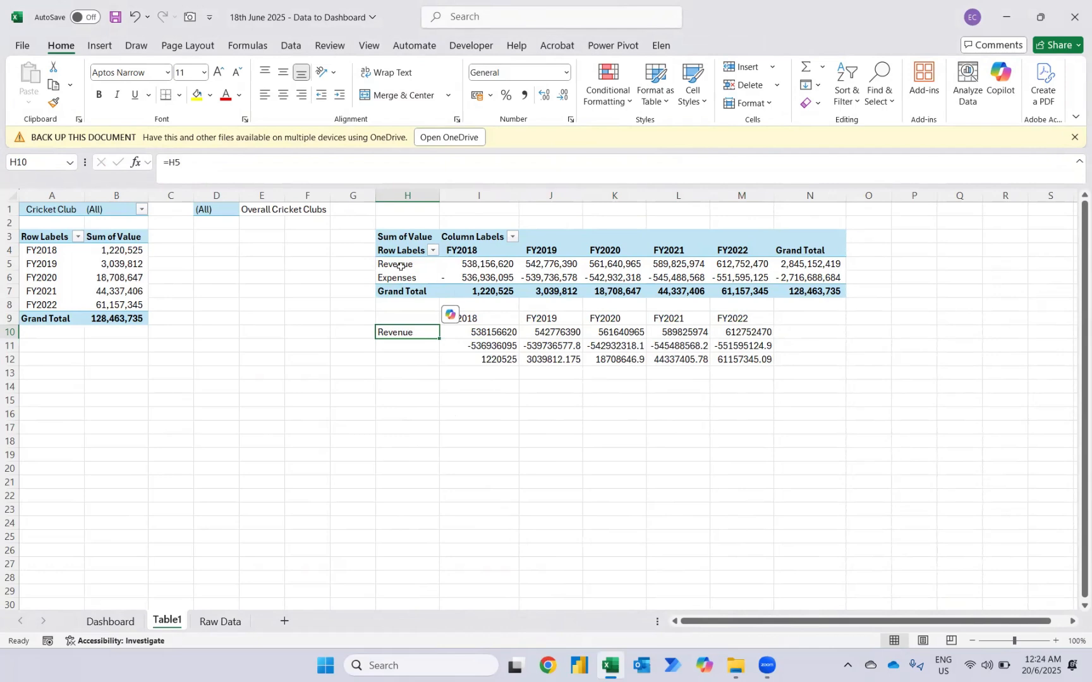
{"action": "key", "text": "Down"}
{"action": "key", "text": "ctrl+v"}
{"action": "key", "text": "Down"}
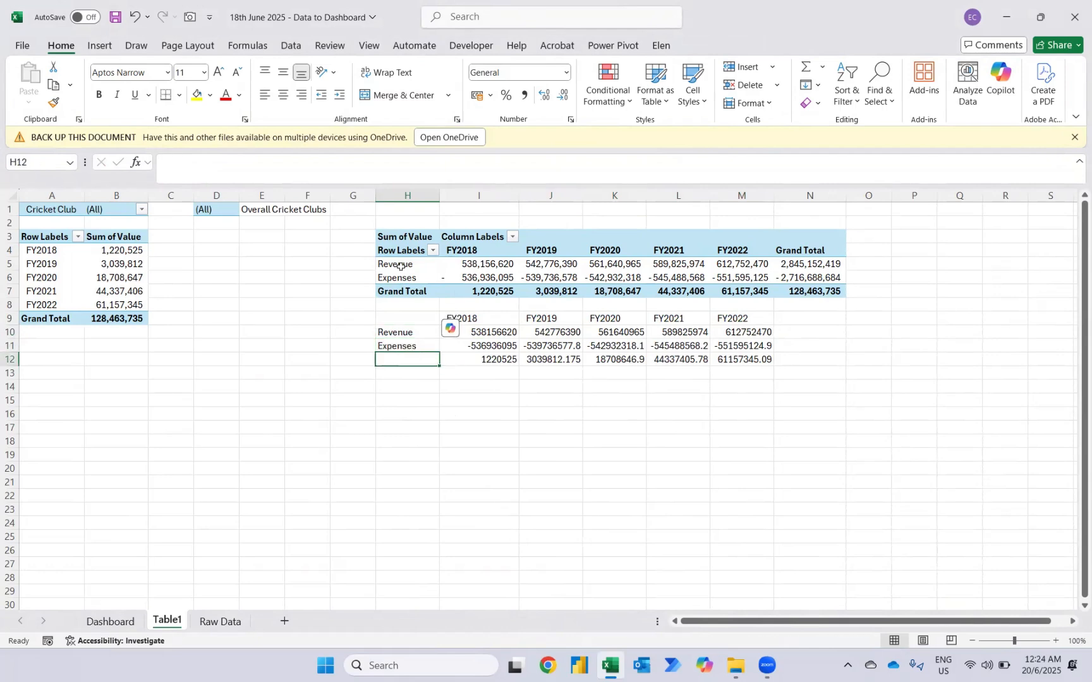
Label the total row in H12 as Profit / (Loss).
{"action": "type", "text": "Profit"}
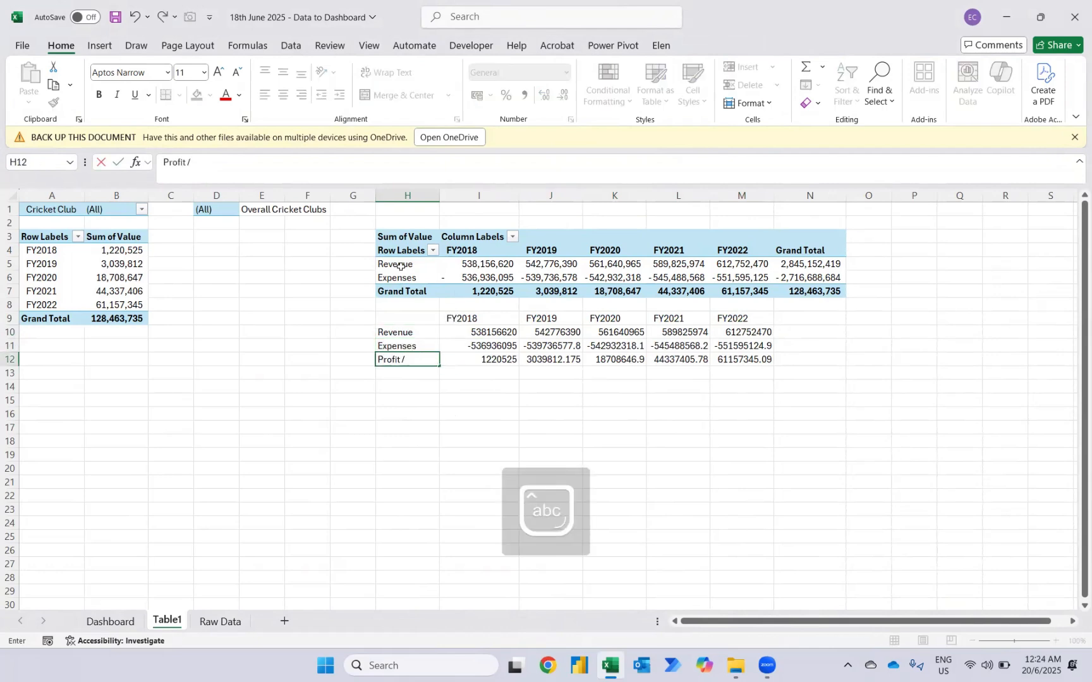
{"action": "type", "text": " / (Loss)"}
{"action": "left_click", "coordinate": [192, 156]}
{"action": "type", "text": "("}
{"action": "key", "text": "Return"}
{"action": "key", "text": "Up"}
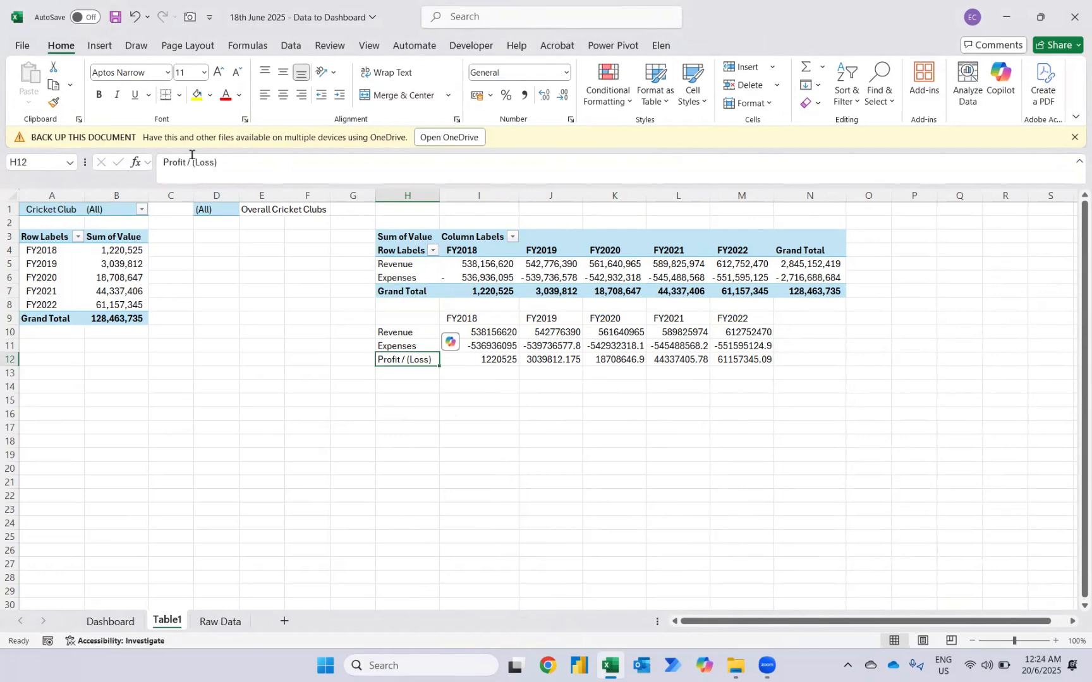
Apply the comma number style to the linked amounts in I10:M12.
{"action": "key", "text": "Right"}
{"action": "key", "text": "Up"}
{"action": "key", "text": "Up"}
{"action": "key", "text": "ctrl+shift+Down"}
{"action": "key", "text": "ctrl+shift+Right"}
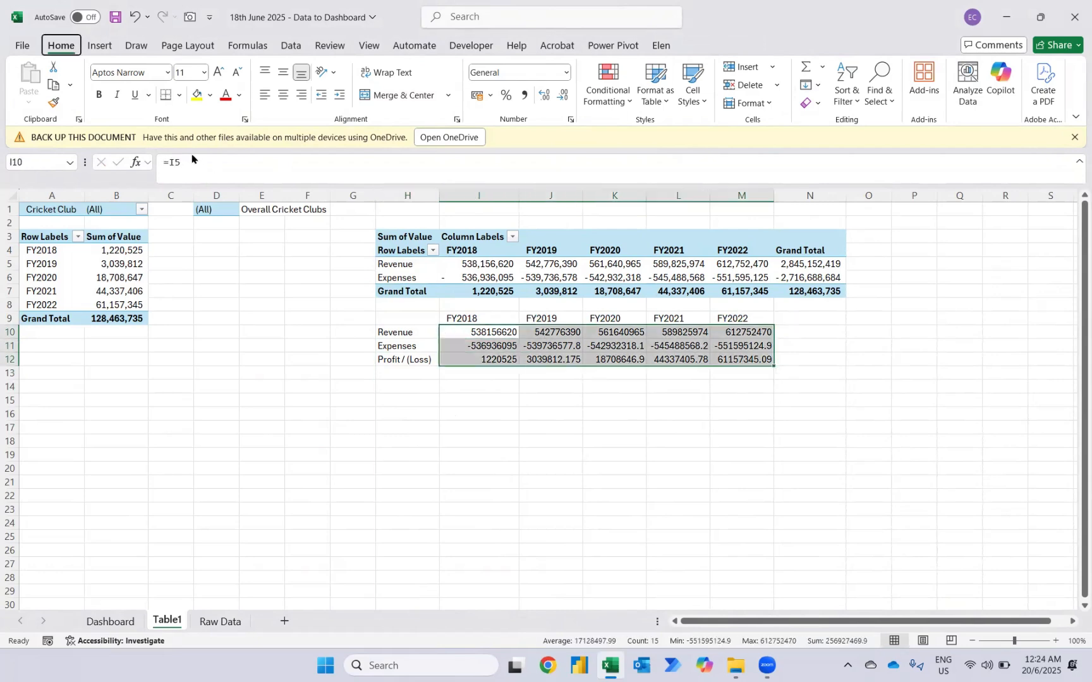
{"action": "key", "text": "alt+h"}
{"action": "key", "text": "k"}
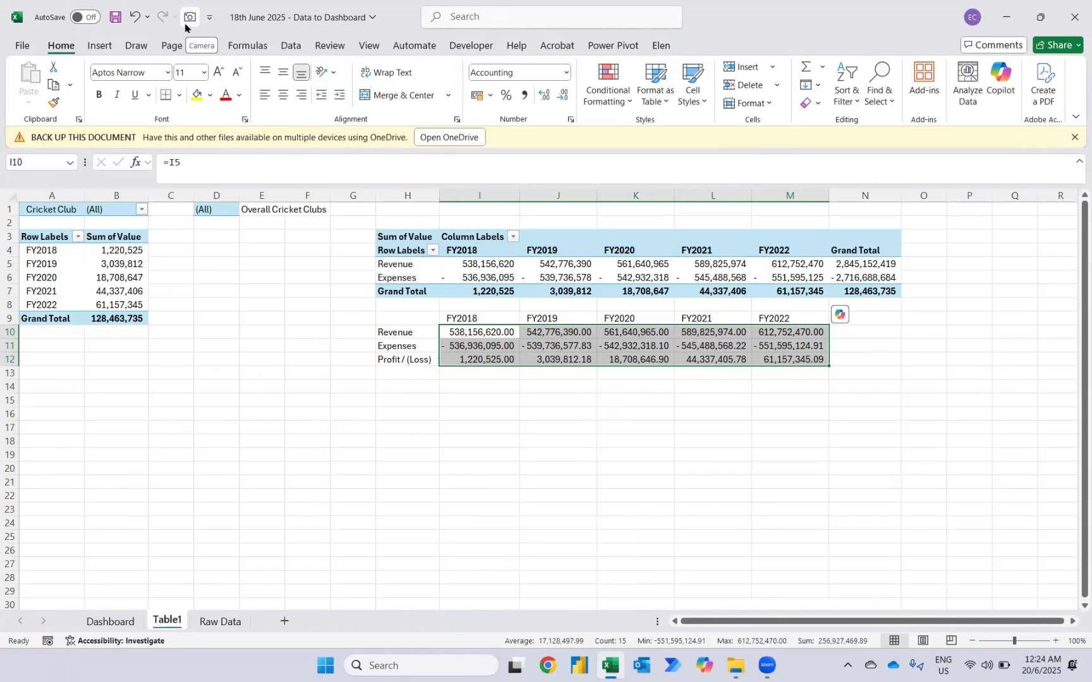
Examine the Quick Access Toolbar customization with All Commands listed to locate the Camera command.
{"action": "right_click", "coordinate": [164, 49]}
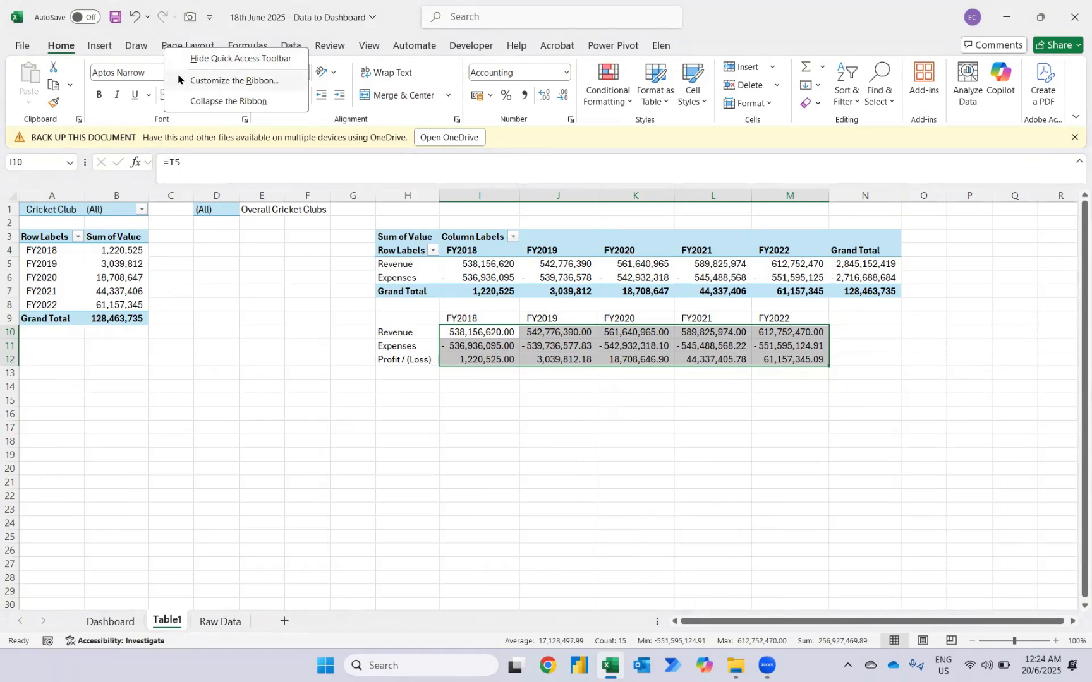
{"action": "left_click", "coordinate": [211, 81]}
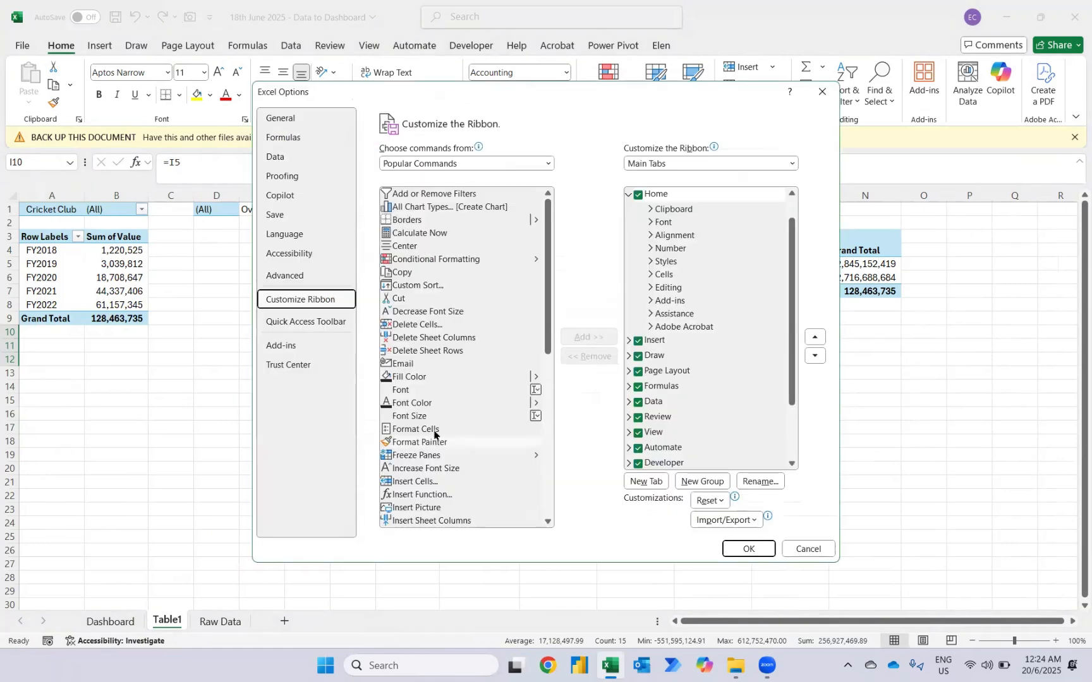
{"action": "left_click", "coordinate": [291, 323]}
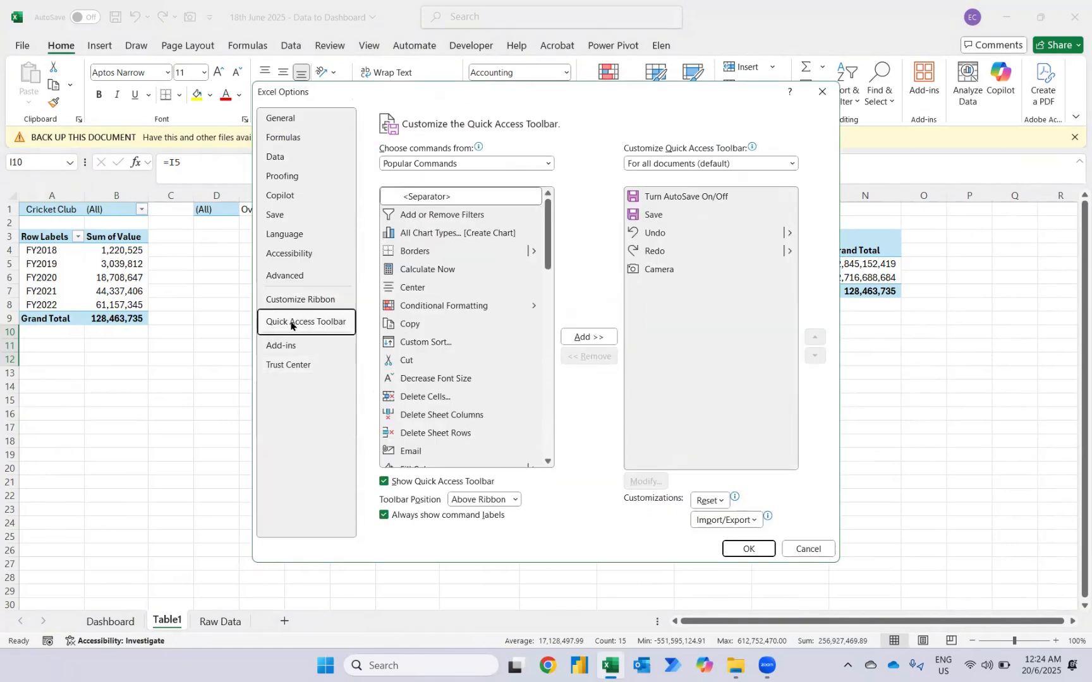
{"action": "left_click", "coordinate": [422, 181]}
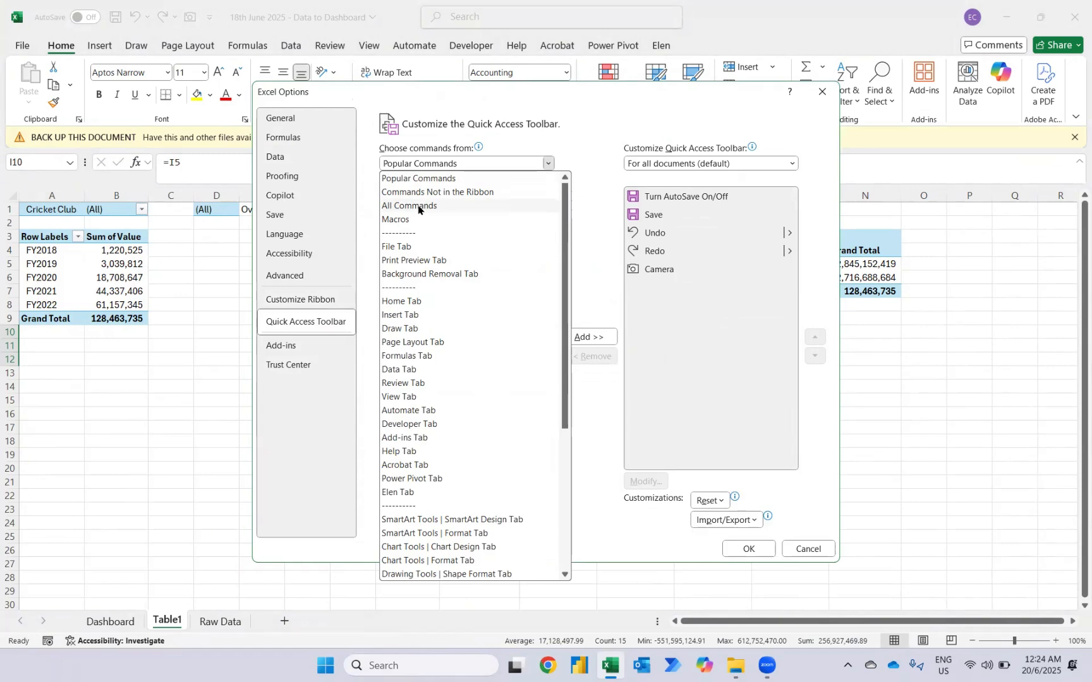
{"action": "left_click", "coordinate": [419, 207]}
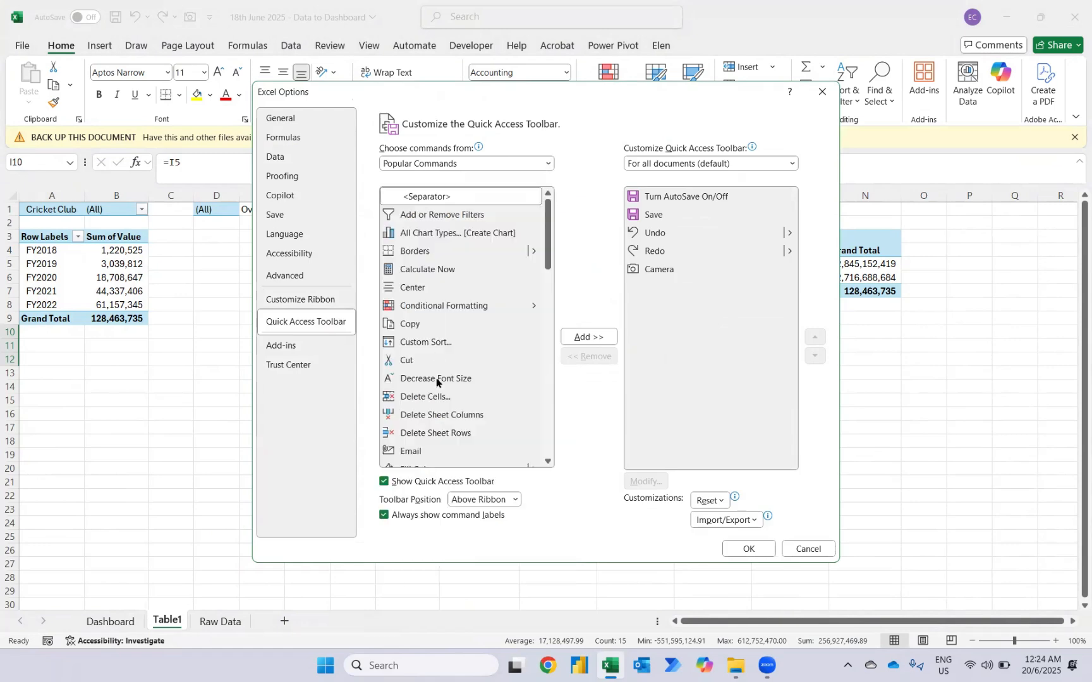
{"action": "scroll", "coordinate": [436, 377], "scroll_direction": "down", "scroll_amount": 12}
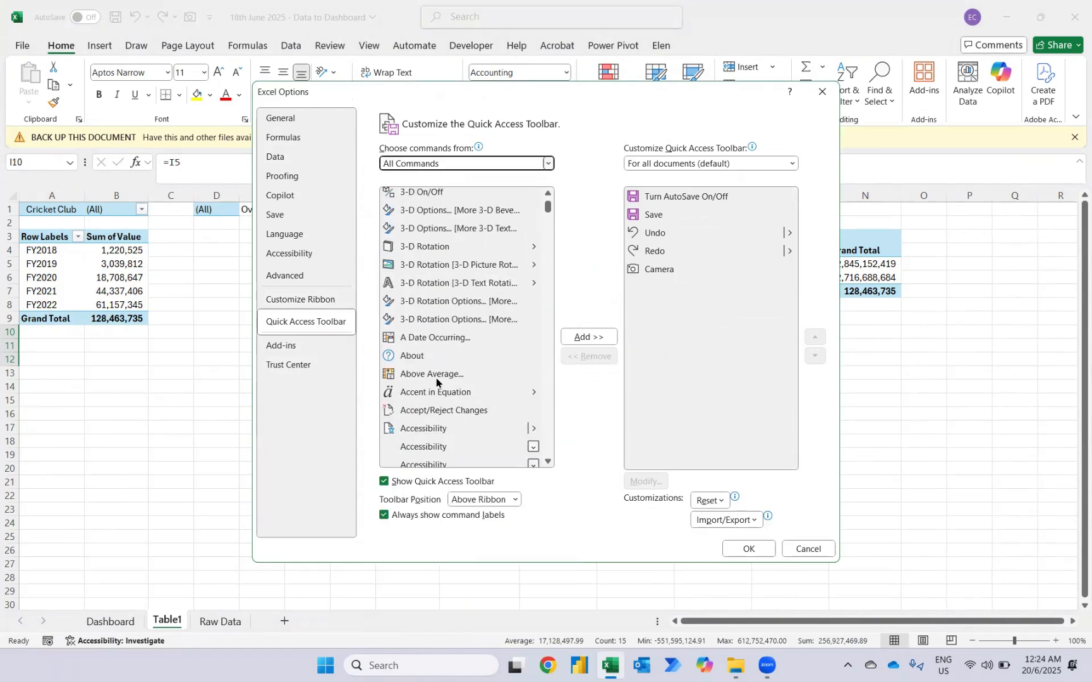
{"action": "scroll", "coordinate": [435, 379], "scroll_direction": "down", "scroll_amount": 3}
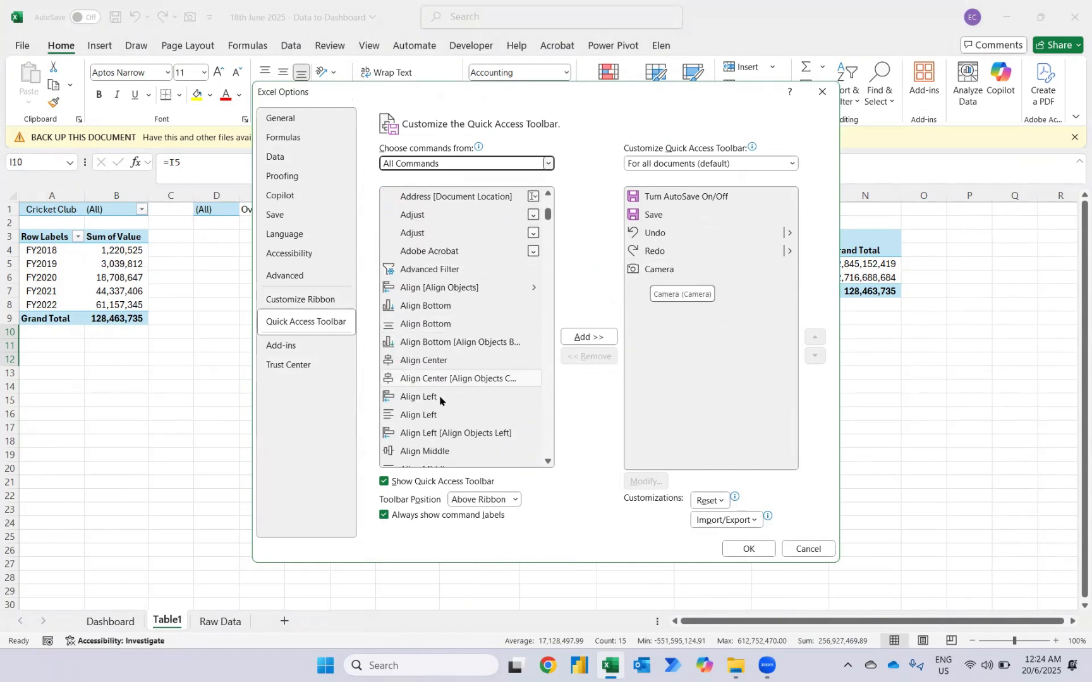
{"action": "scroll", "coordinate": [439, 401], "scroll_direction": "down", "scroll_amount": 18}
{"action": "scroll", "coordinate": [439, 401], "scroll_direction": "down", "scroll_amount": 12}
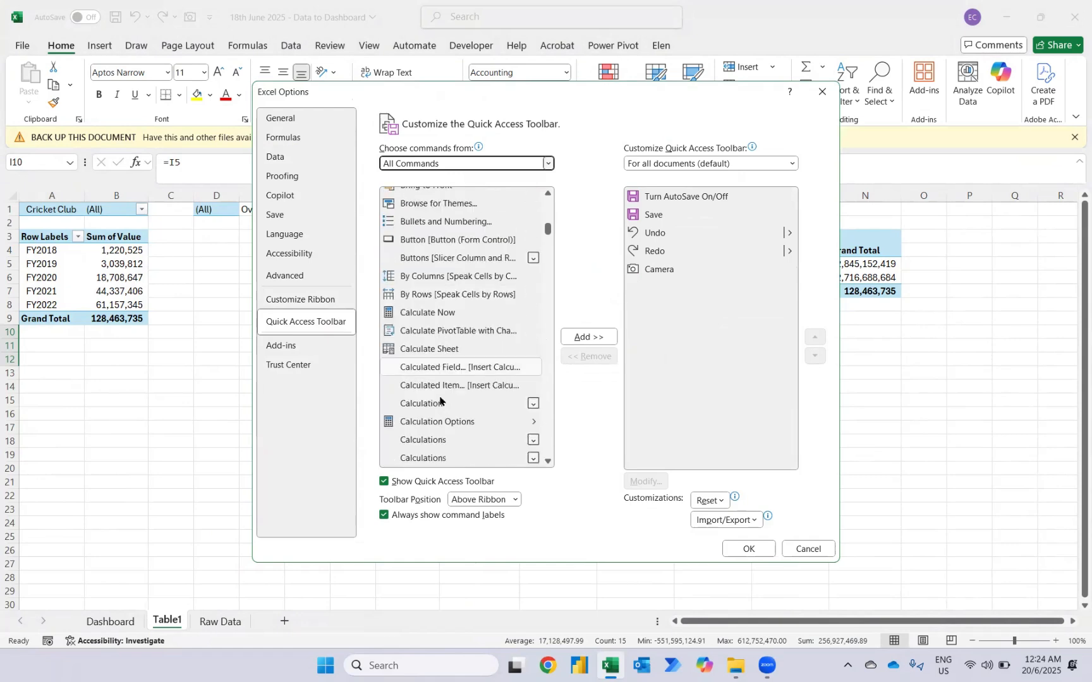
{"action": "scroll", "coordinate": [432, 393], "scroll_direction": "up", "scroll_amount": 4}
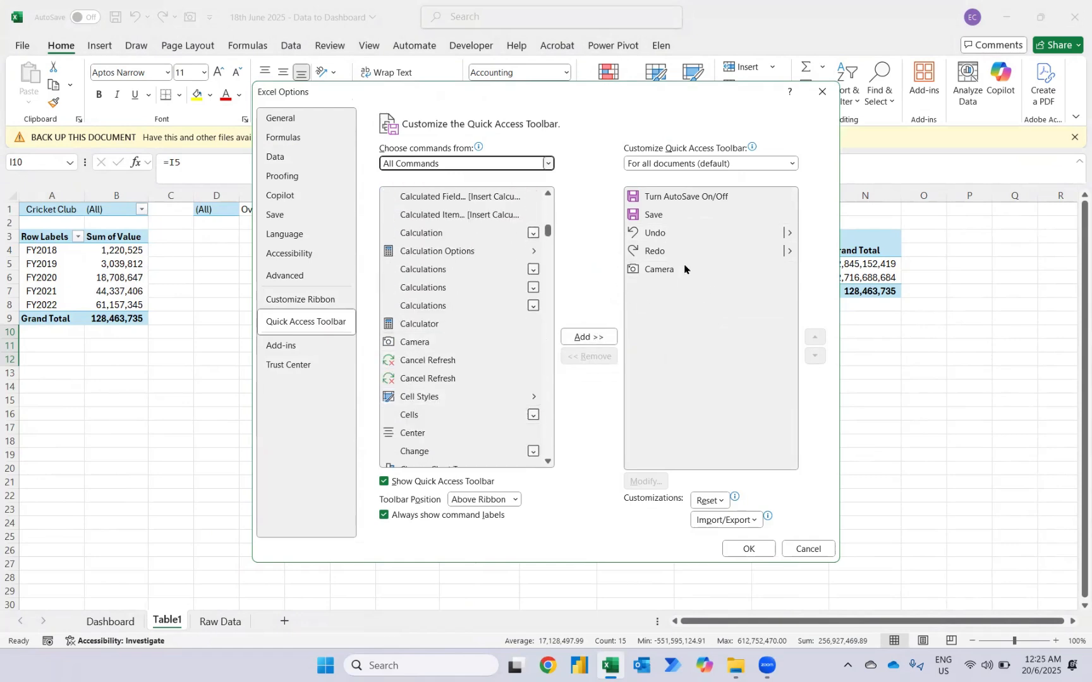
{"action": "left_click", "coordinate": [750, 549]}
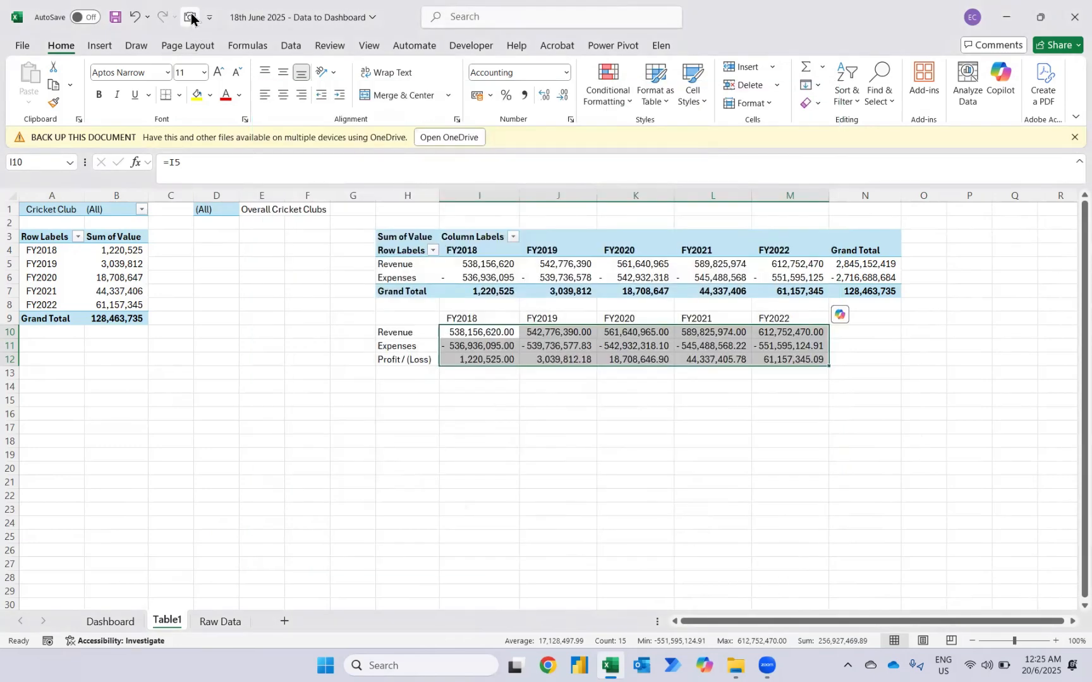
Capture H9:M12 with the Camera tool and place the linked picture below the chart on the Dashboard sheet.
{"action": "left_click", "coordinate": [417, 355]}
{"action": "left_click_drag", "start_coordinate": [417, 355], "coordinate": [790, 317]}
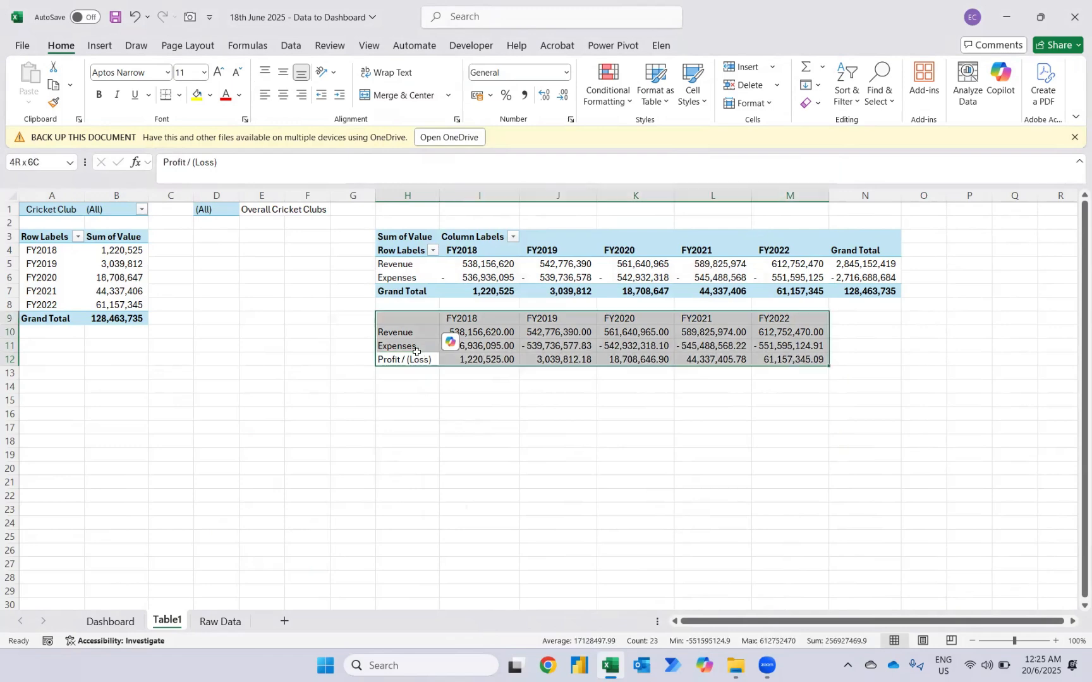
{"action": "left_click", "coordinate": [191, 19]}
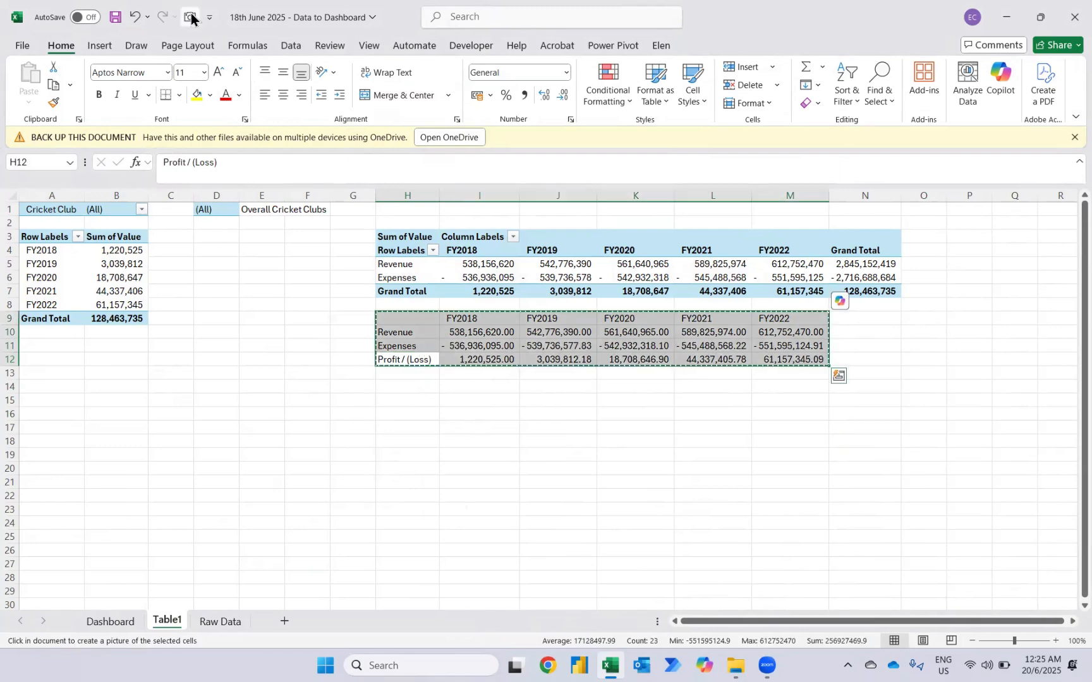
{"action": "left_click", "coordinate": [112, 621]}
{"action": "left_click", "coordinate": [207, 489]}
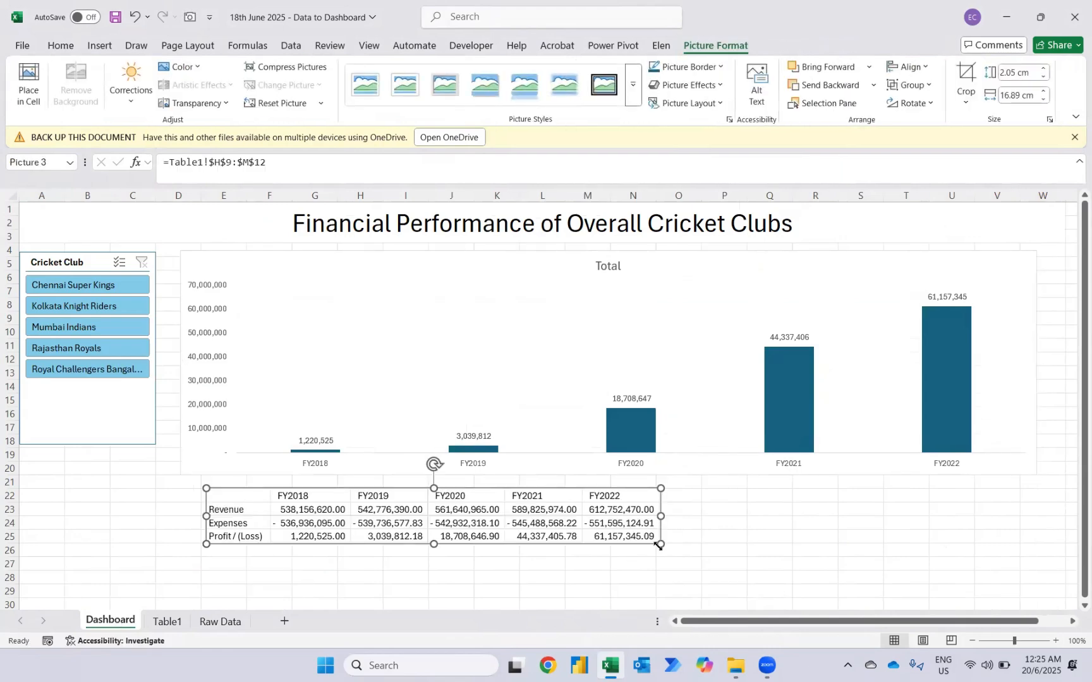
Enlarge the linked table picture to about 3.43 by 28.23 cm and centre it beneath the chart.
{"action": "left_click_drag", "start_coordinate": [659, 544], "coordinate": [819, 560]}
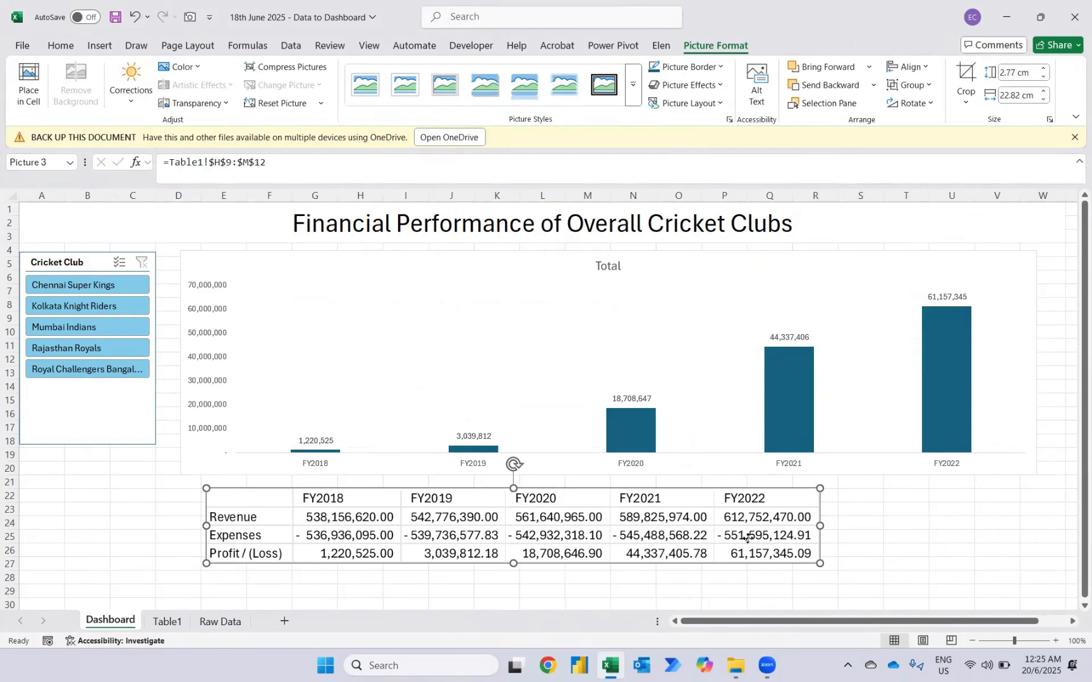
{"action": "left_click_drag", "start_coordinate": [755, 540], "coordinate": [865, 543]}
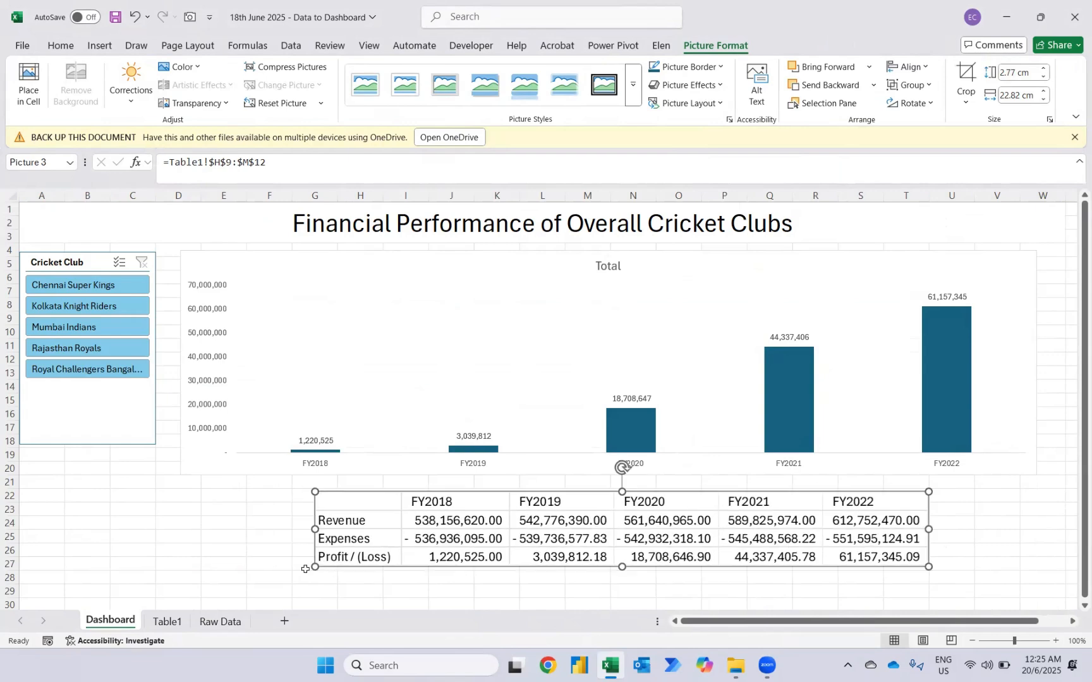
{"action": "left_click_drag", "start_coordinate": [313, 567], "coordinate": [192, 581]}
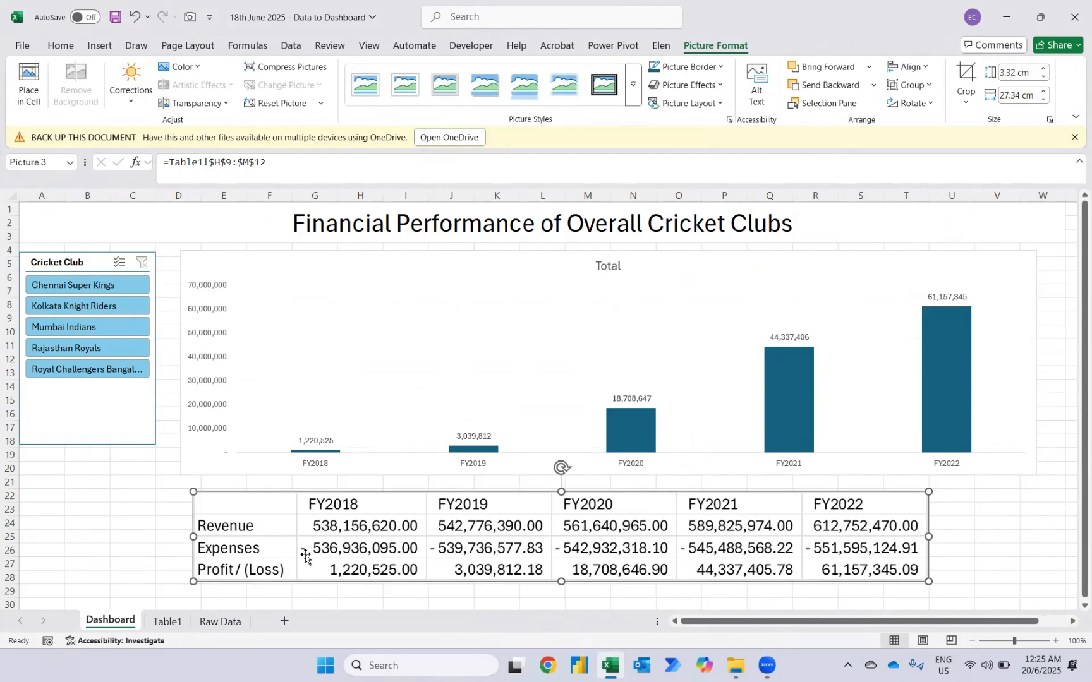
{"action": "left_click_drag", "start_coordinate": [926, 587], "coordinate": [952, 585]}
{"action": "left_click_drag", "start_coordinate": [827, 554], "coordinate": [849, 555]}
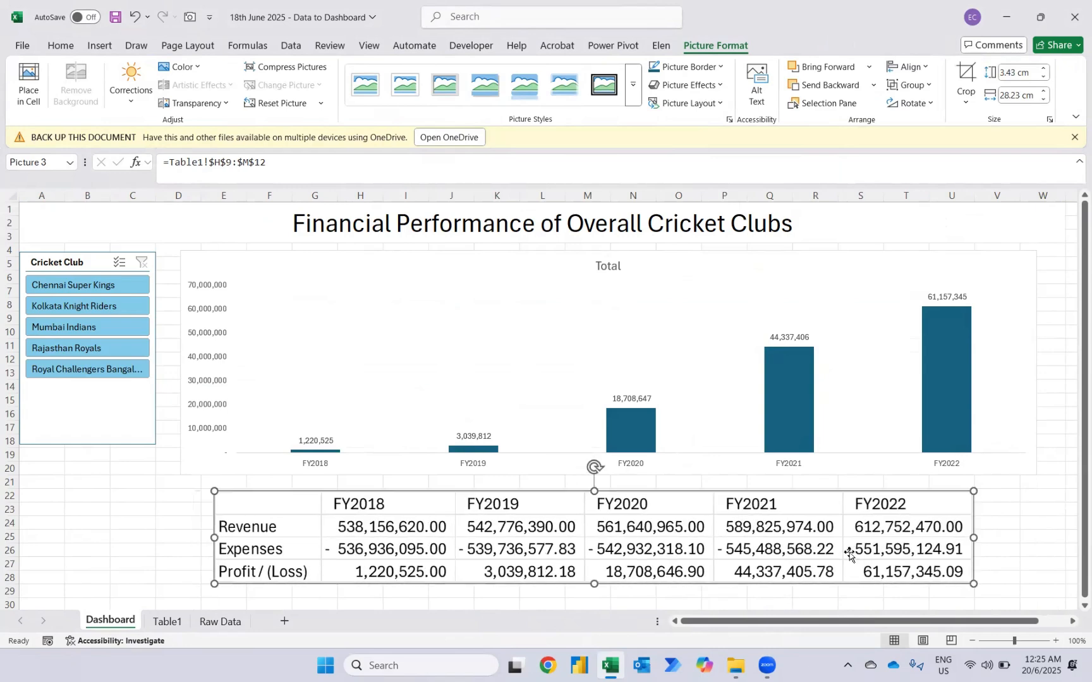
Centre the financial year headers in I9:M9 on the Table1 sheet.
{"action": "left_click", "coordinate": [167, 621]}
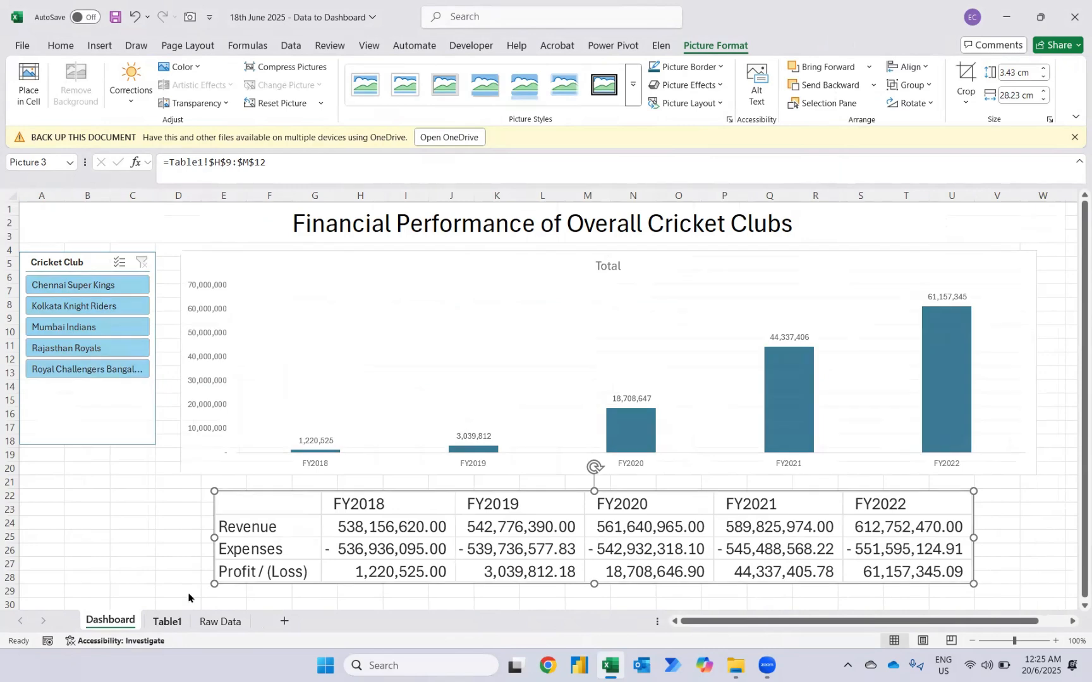
{"action": "left_click", "coordinate": [474, 321]}
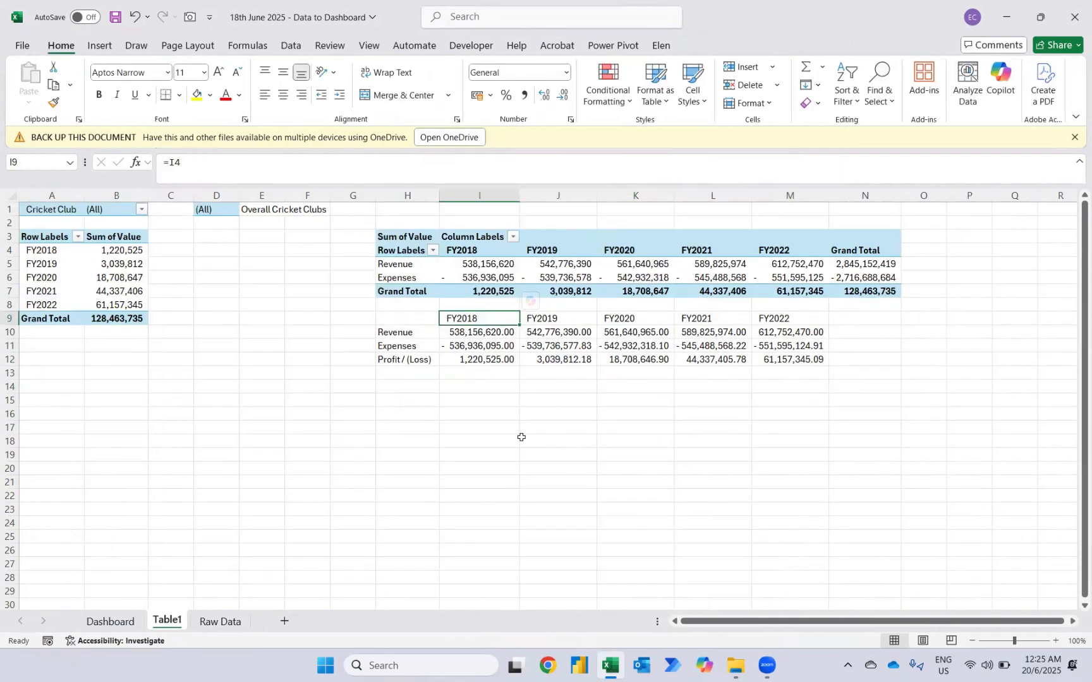
{"action": "key", "text": "ctrl+shift+Right"}
{"action": "key", "text": "alt+h"}
{"action": "key", "text": "a"}
{"action": "key", "text": "c"}
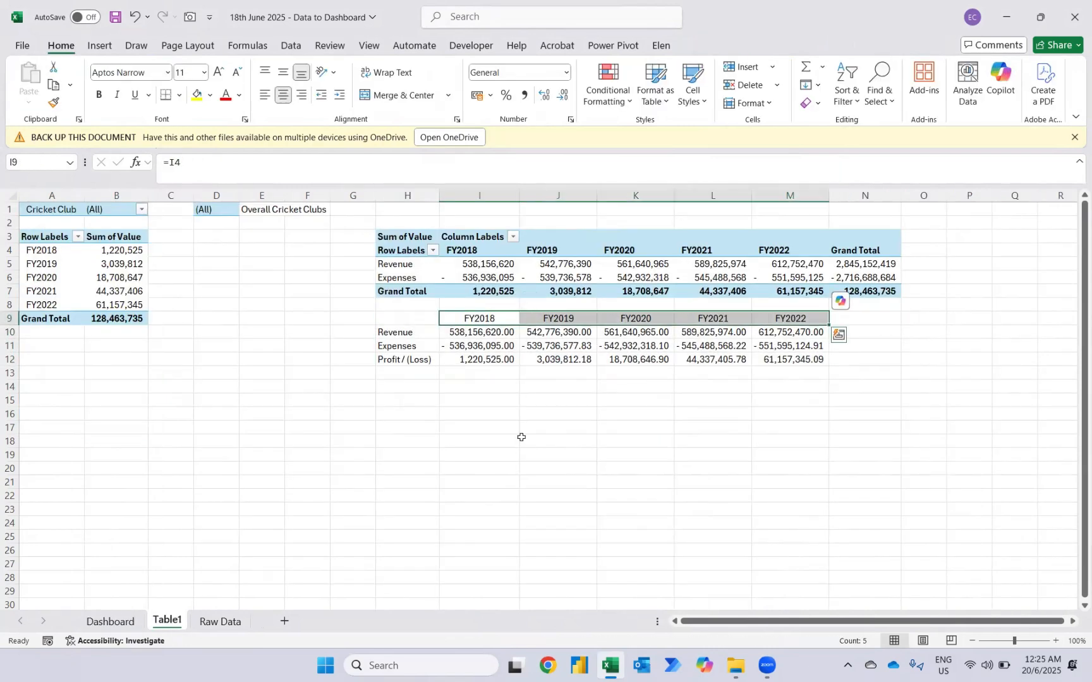
Give the headers in I9:M9 a dark blue fill with bold white text, and check the picture on the Dashboard.
{"action": "left_click", "coordinate": [209, 95]}
{"action": "left_click", "coordinate": [353, 310]}
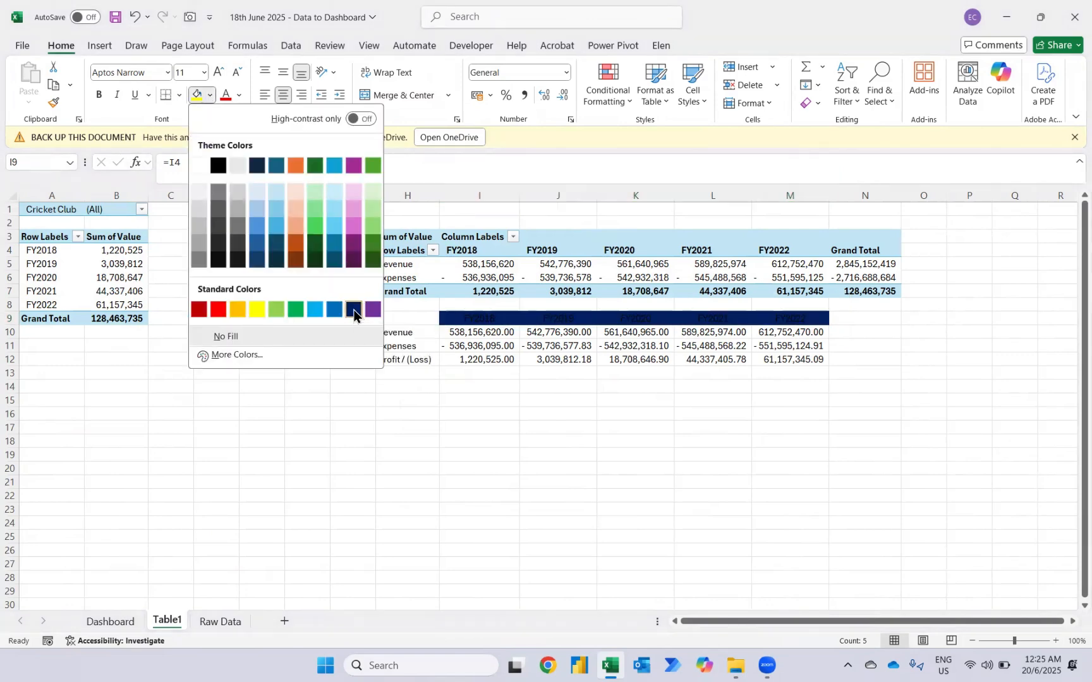
{"action": "left_click", "coordinate": [239, 95]}
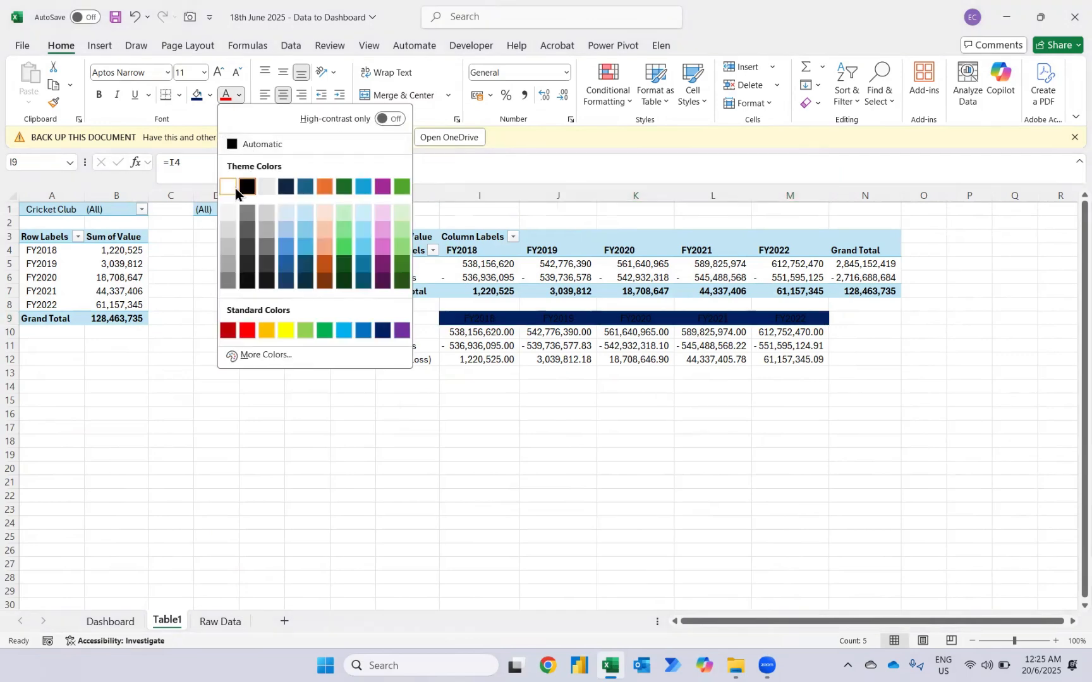
{"action": "left_click", "coordinate": [233, 187]}
{"action": "key", "text": "ctrl+b"}
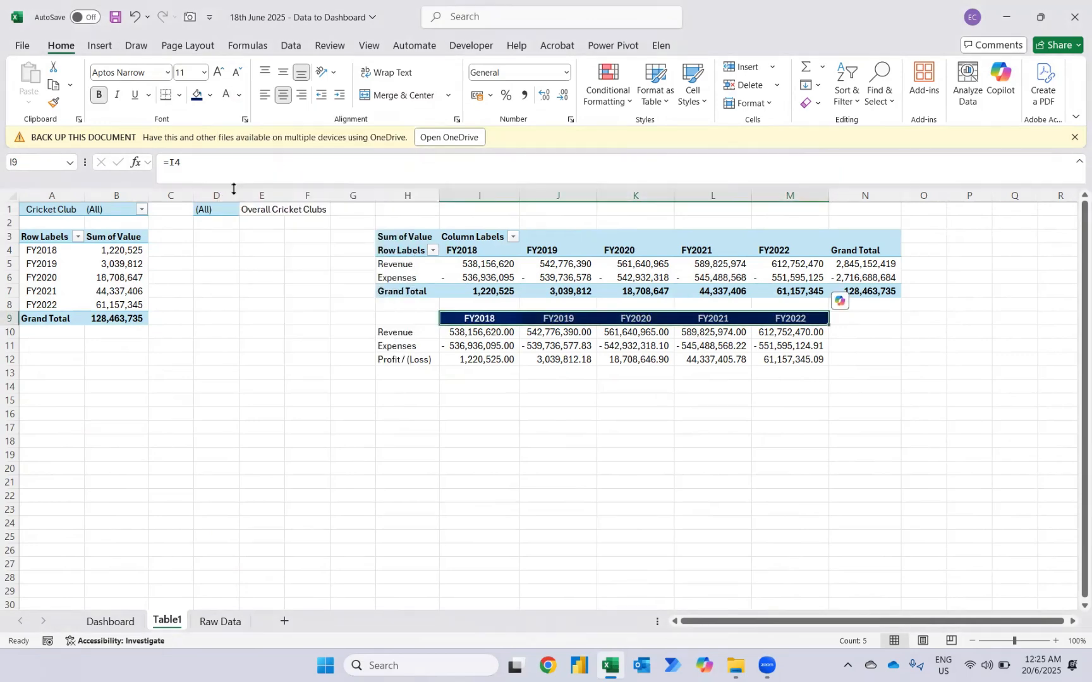
{"action": "left_click", "coordinate": [111, 622]}
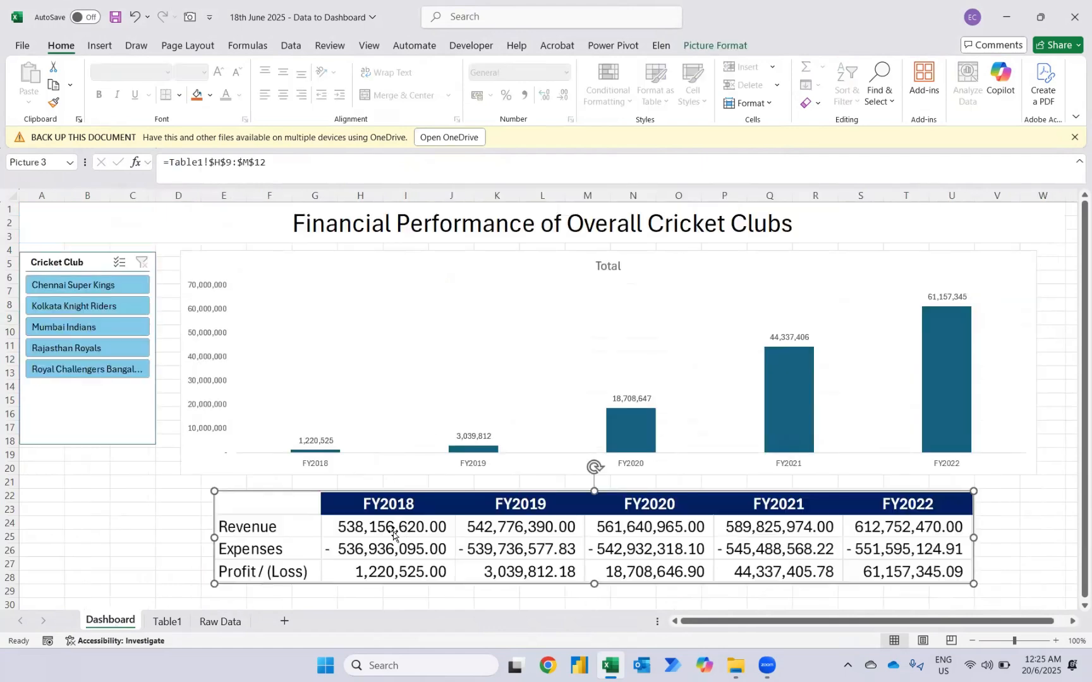
Make the Profit / (Loss) row H12:M12 on the Table1 sheet bold.
{"action": "left_click", "coordinate": [164, 621]}
{"action": "key", "text": "Down"}
{"action": "key", "text": "Down"}
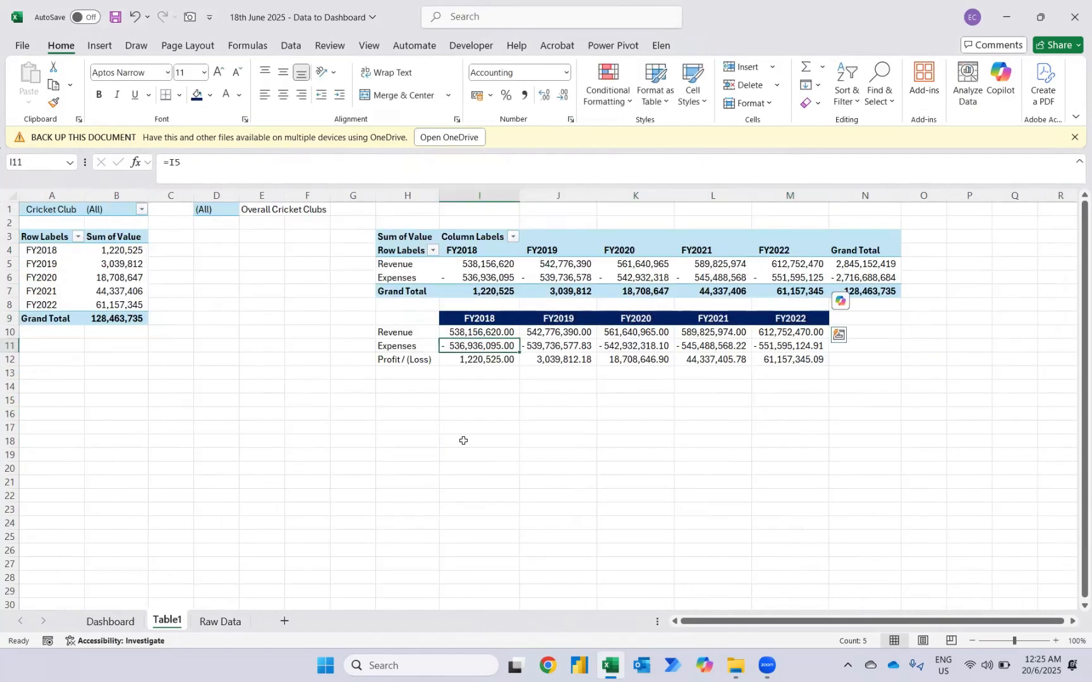
{"action": "key", "text": "Down"}
{"action": "key", "text": "Left"}
{"action": "key", "text": "ctrl+shift+Right"}
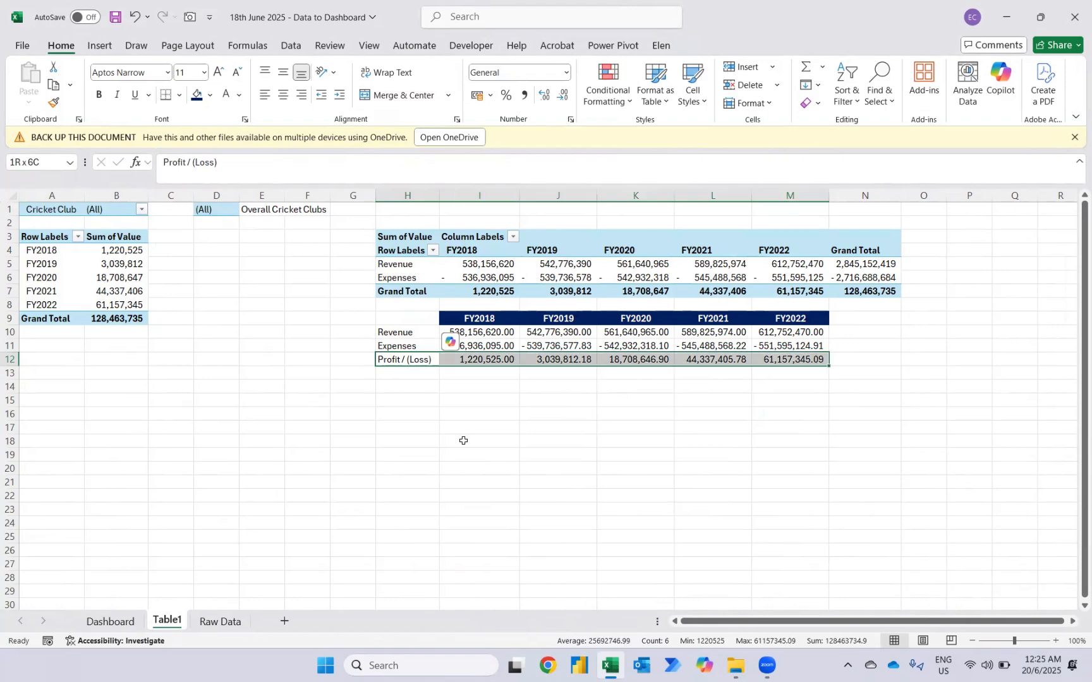
{"action": "key", "text": "ctrl+b"}
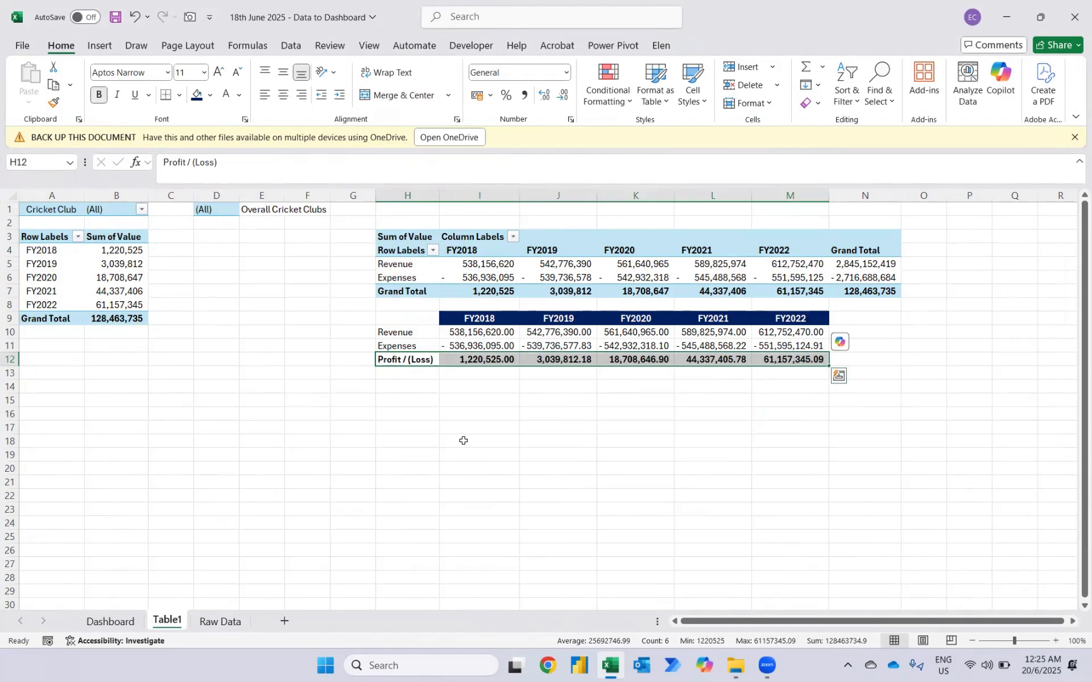
Add a top and double bottom border to the Profit / (Loss) row H12:M12.
{"action": "key", "text": "alt"}
{"action": "key", "text": "h"}
{"action": "key", "text": "b"}
{"action": "key", "text": "u"}
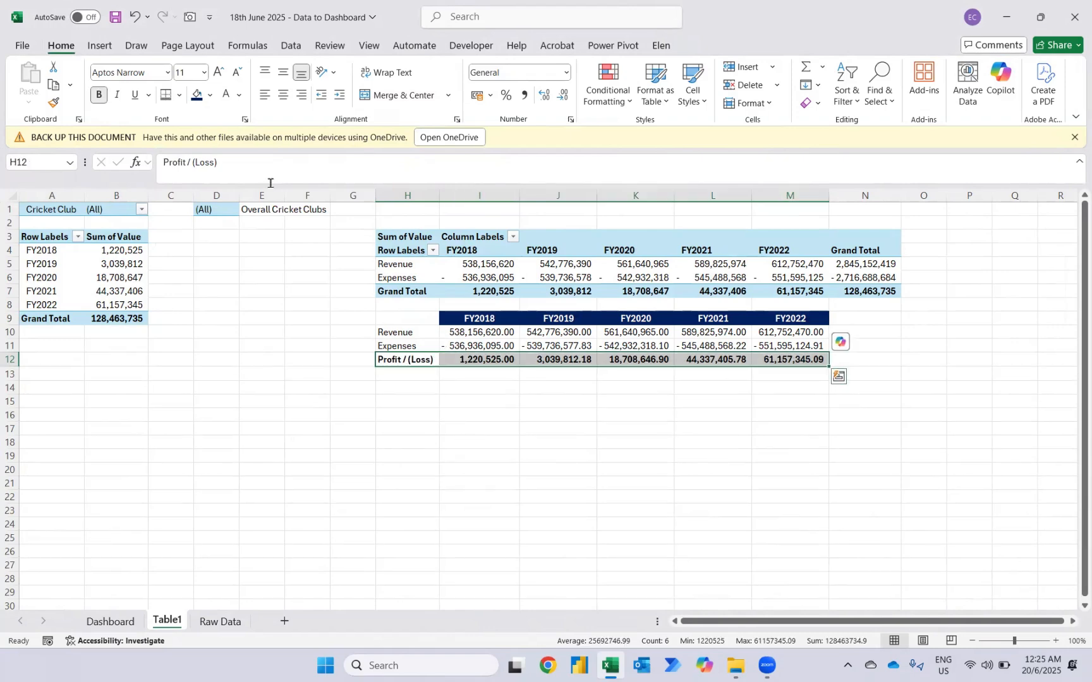
Fill the Profit / (Loss) row with orange and return to the linked picture on the Dashboard.
{"action": "left_click", "coordinate": [210, 96]}
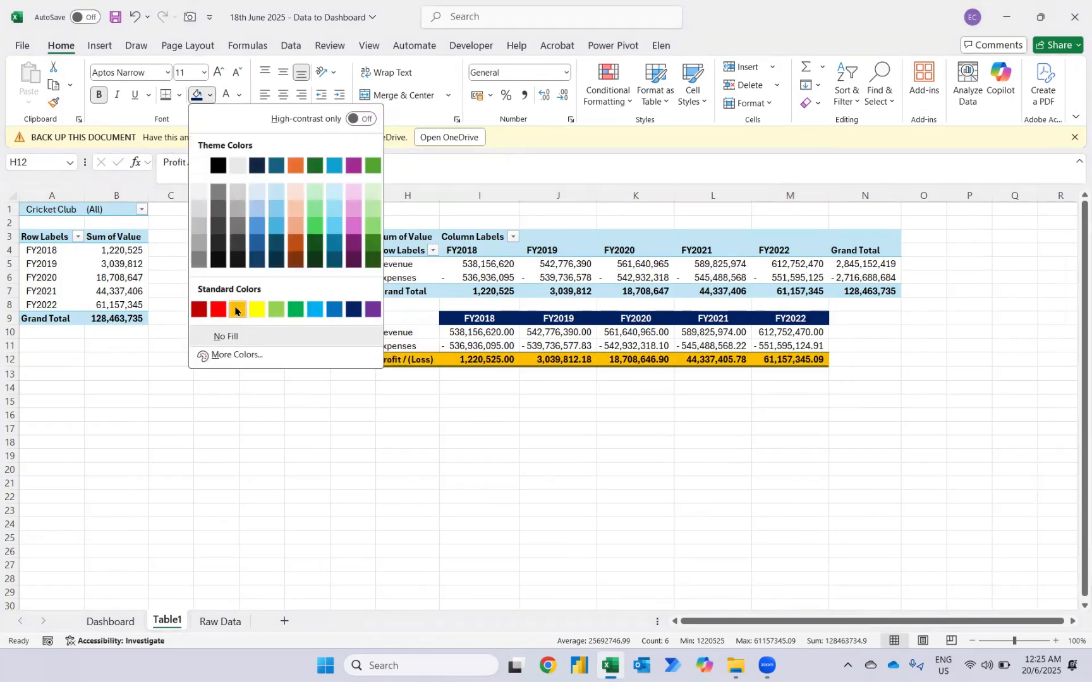
{"action": "left_click", "coordinate": [236, 310]}
{"action": "left_click", "coordinate": [358, 417]}
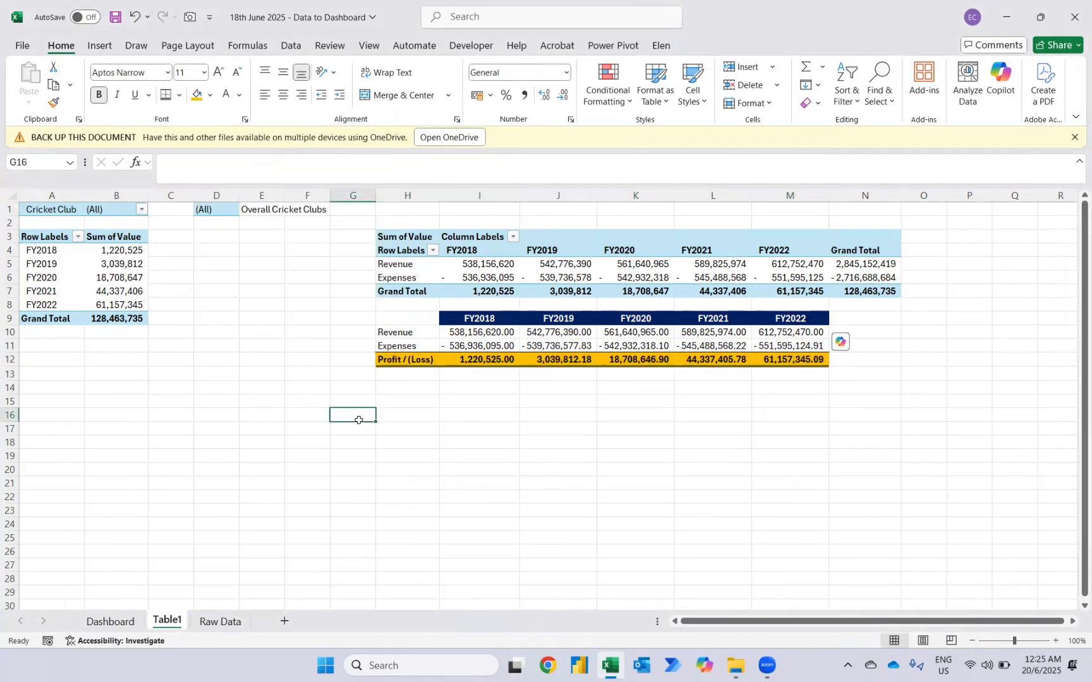
{"action": "left_click", "coordinate": [110, 621]}
{"action": "left_click", "coordinate": [366, 564]}
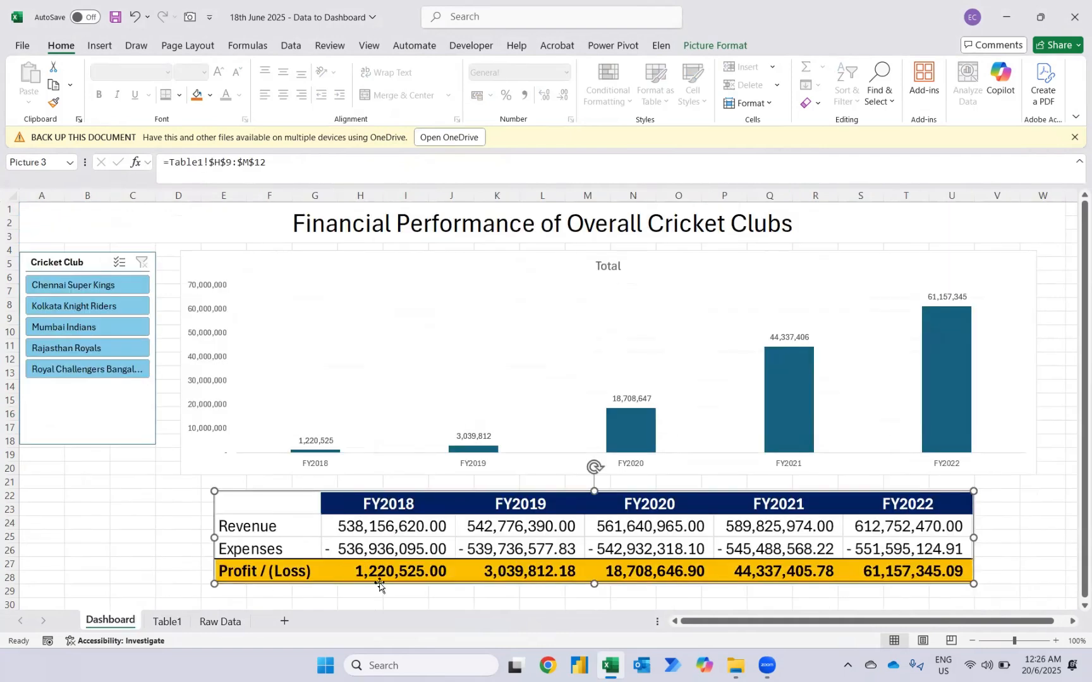
Filter the dashboard to Chennai Super Kings and autofit all column widths on the Table1 sheet.
{"action": "left_click", "coordinate": [103, 288]}
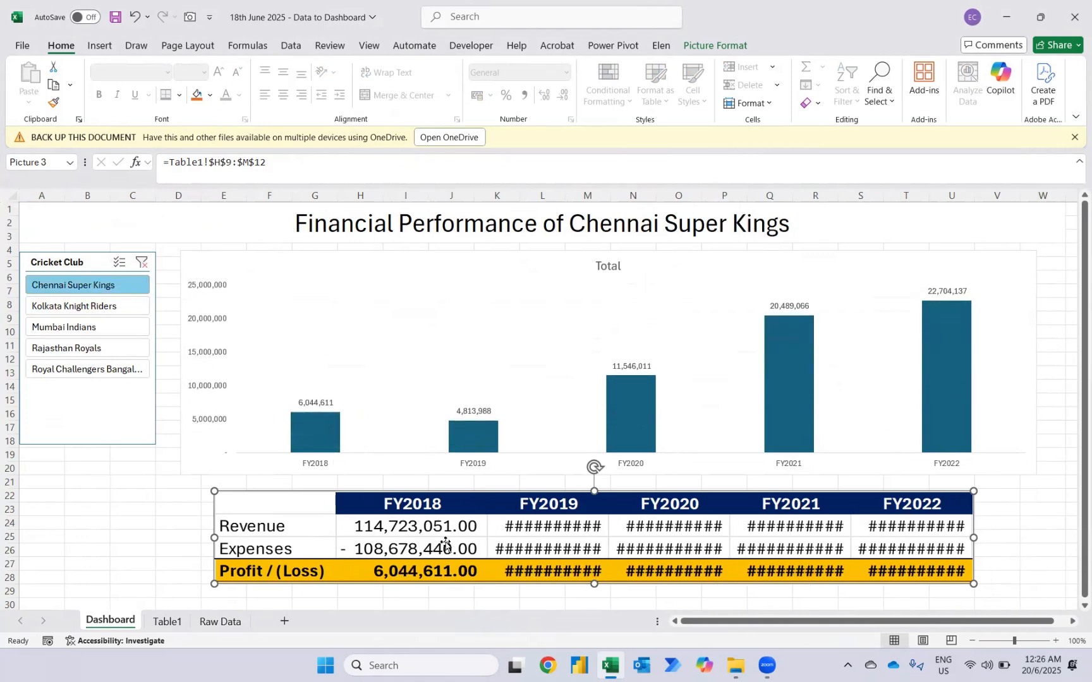
{"action": "left_click", "coordinate": [159, 622]}
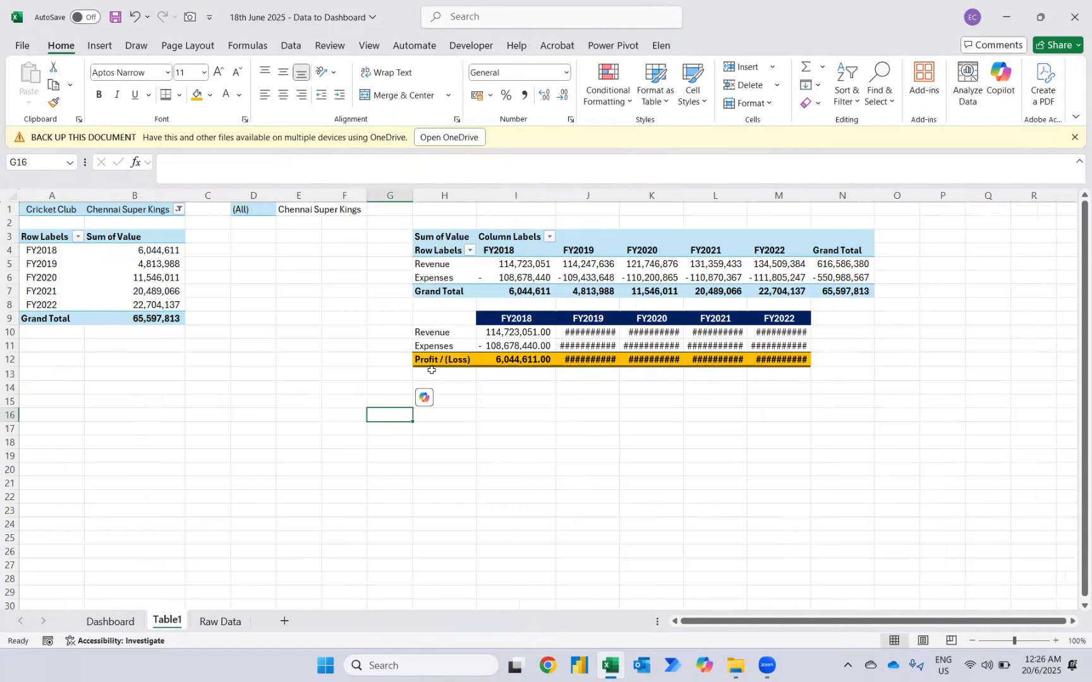
{"action": "left_click", "coordinate": [498, 348]}
{"action": "key", "text": "ctrl+a"}
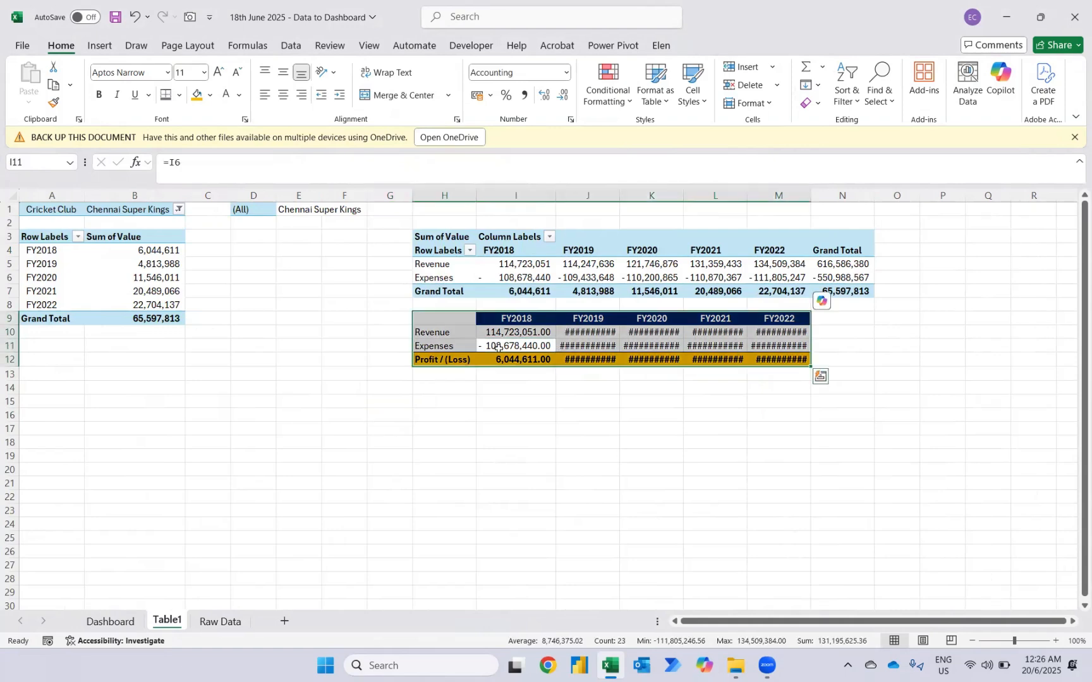
{"action": "key", "text": "ctrl+a"}
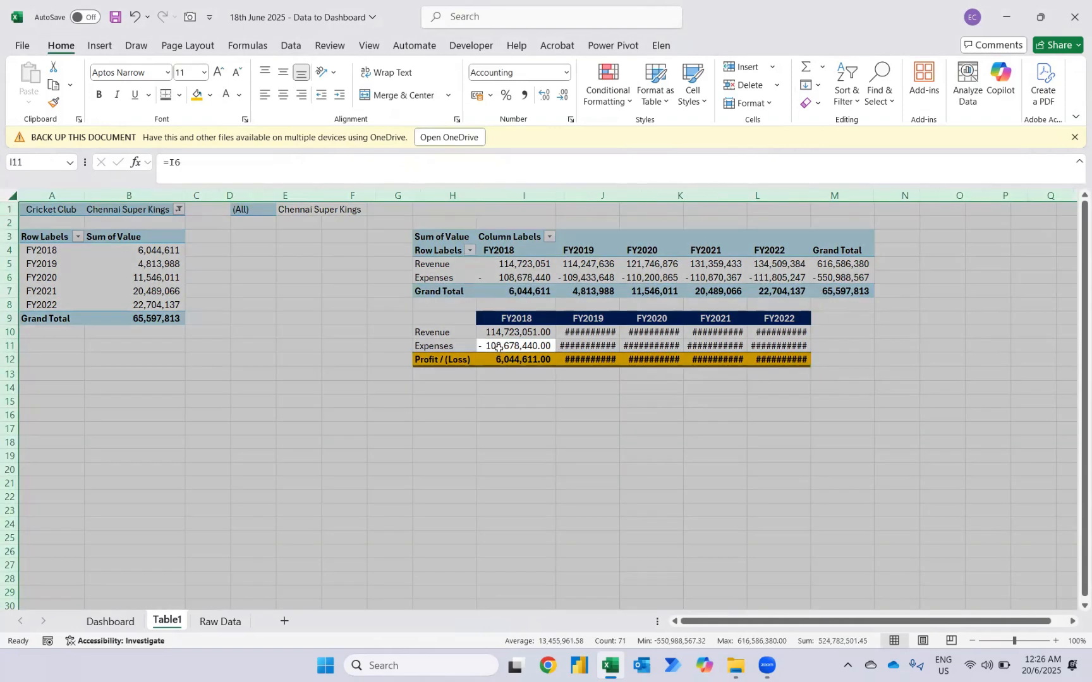
{"action": "key", "text": "alt+h"}
{"action": "key", "text": "o"}
{"action": "key", "text": "i"}
Turn off Autofit column widths on update for the revenue and expenses PivotTable.
{"action": "left_click", "coordinate": [544, 265]}
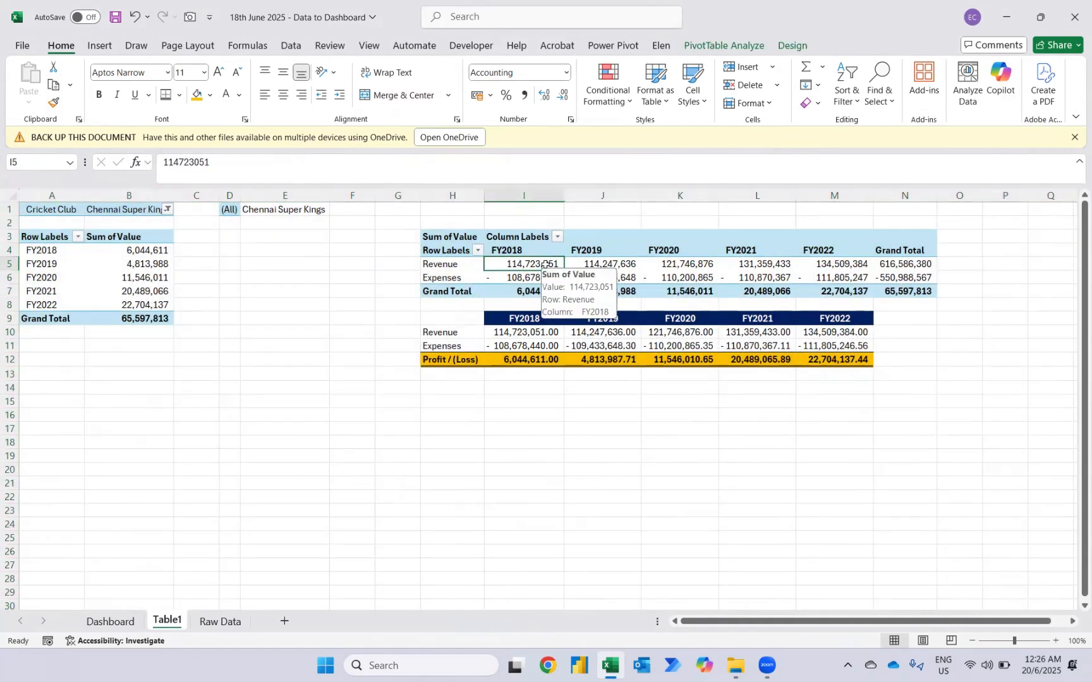
{"action": "right_click", "coordinate": [546, 267]}
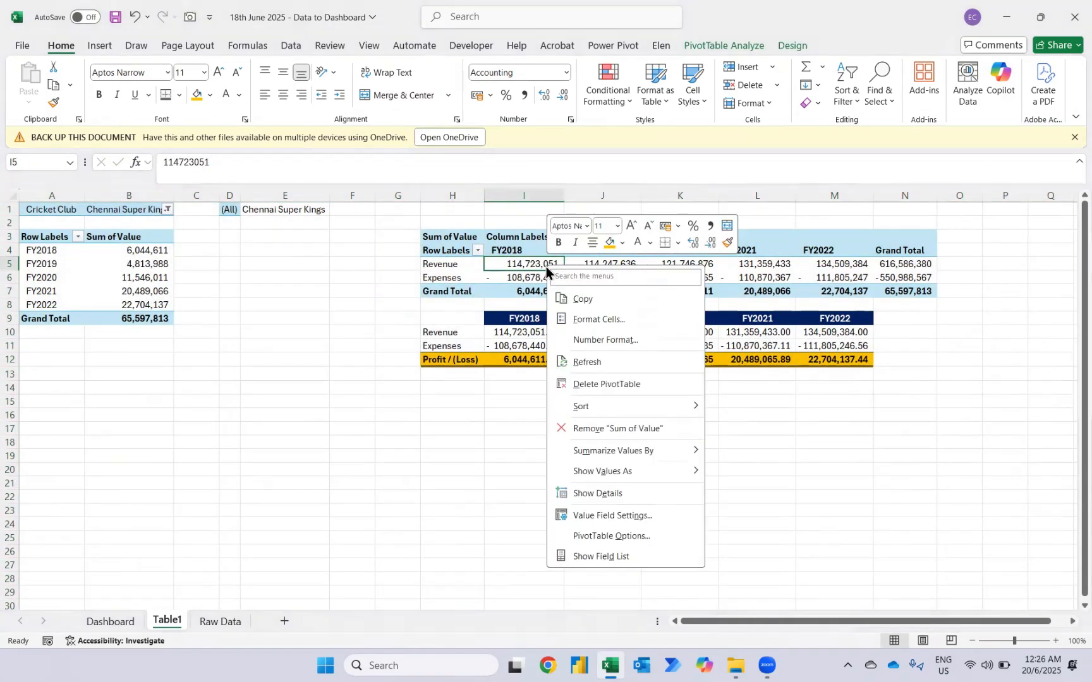
{"action": "left_click", "coordinate": [601, 540]}
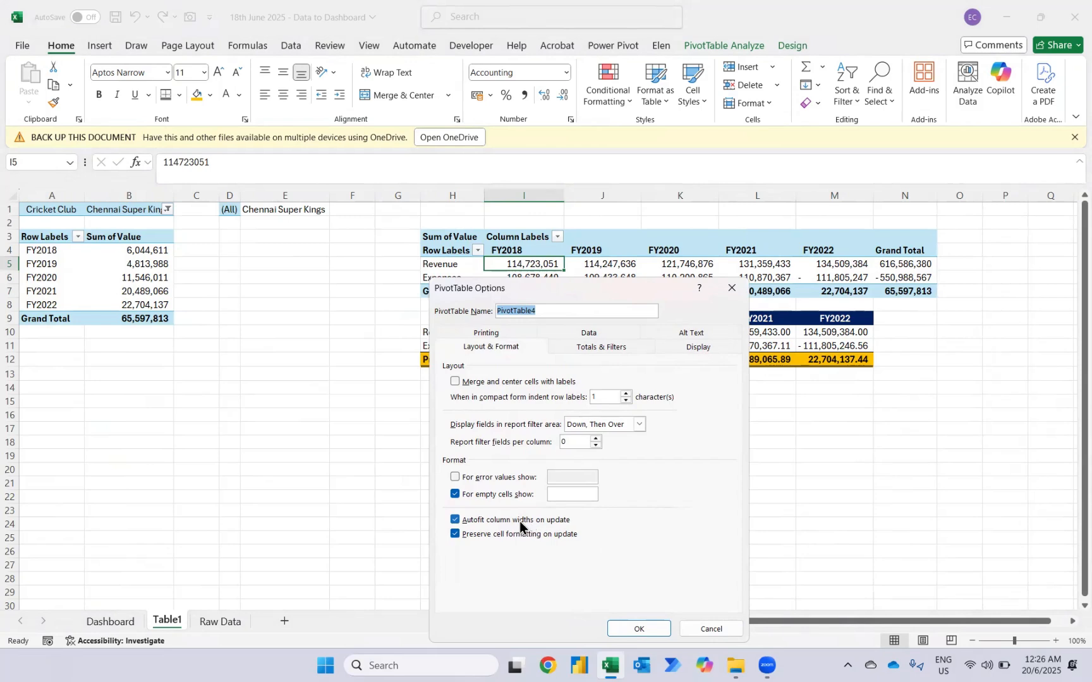
{"action": "left_click", "coordinate": [455, 520]}
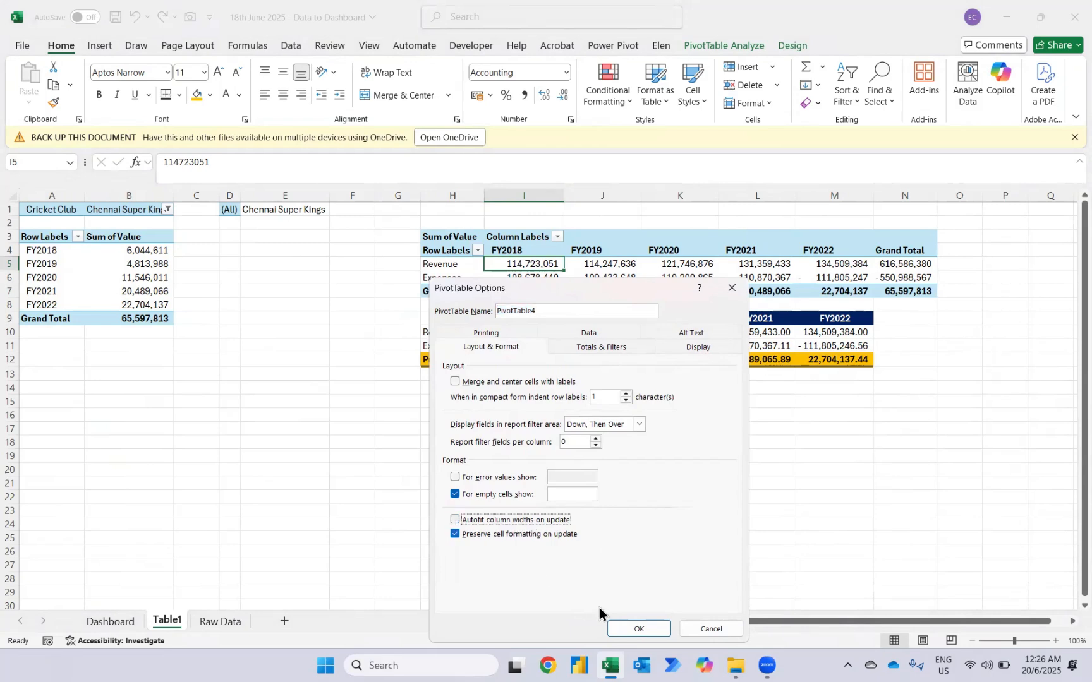
{"action": "left_click", "coordinate": [627, 628]}
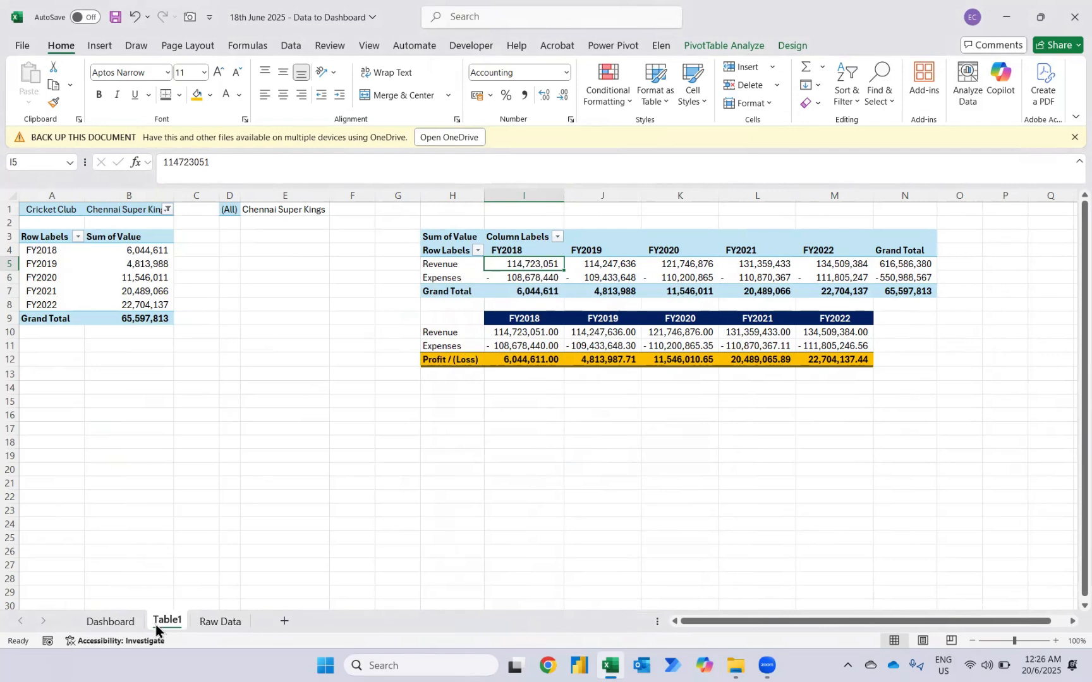
Filter the Dashboard by Kolkata Knight Riders and by Royal Challengers Bangalore to test the linked picture.
{"action": "left_click", "coordinate": [126, 623]}
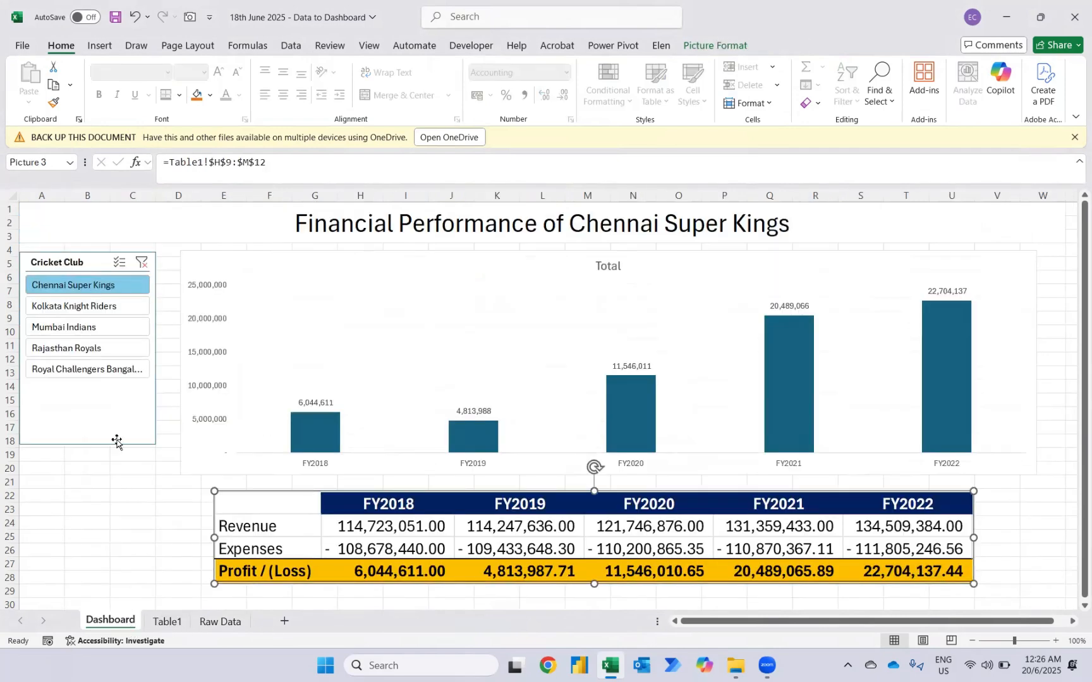
{"action": "left_click", "coordinate": [85, 307]}
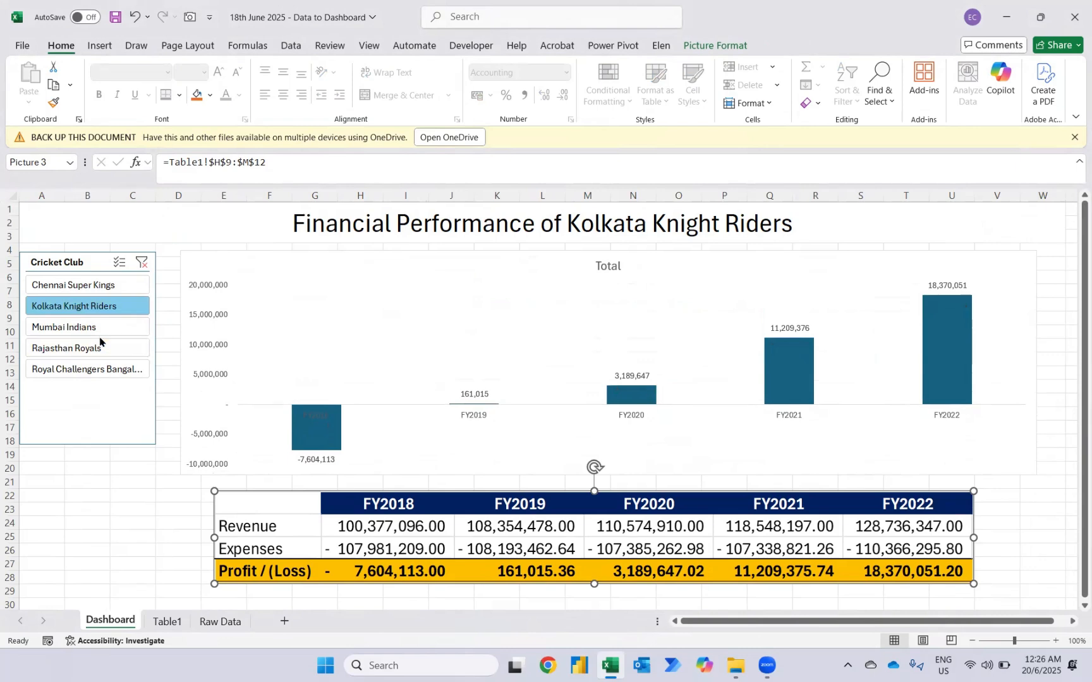
{"action": "left_click", "coordinate": [89, 371]}
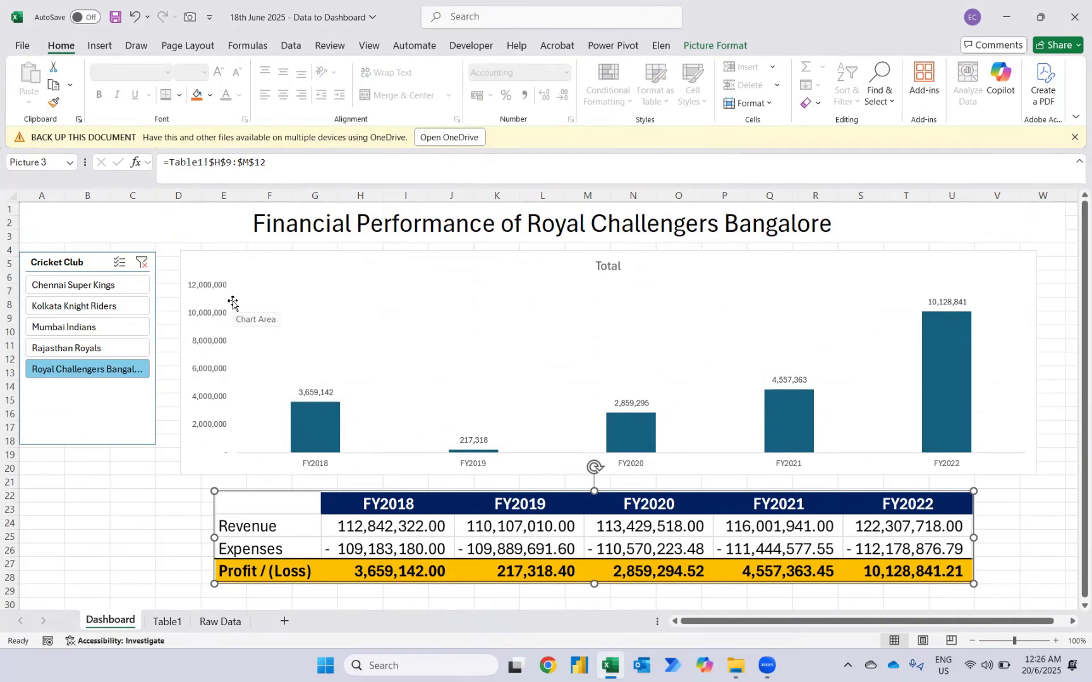
Format the dashboard title in A1 with a dark blue fill and bold white text.
{"action": "left_click", "coordinate": [235, 221]}
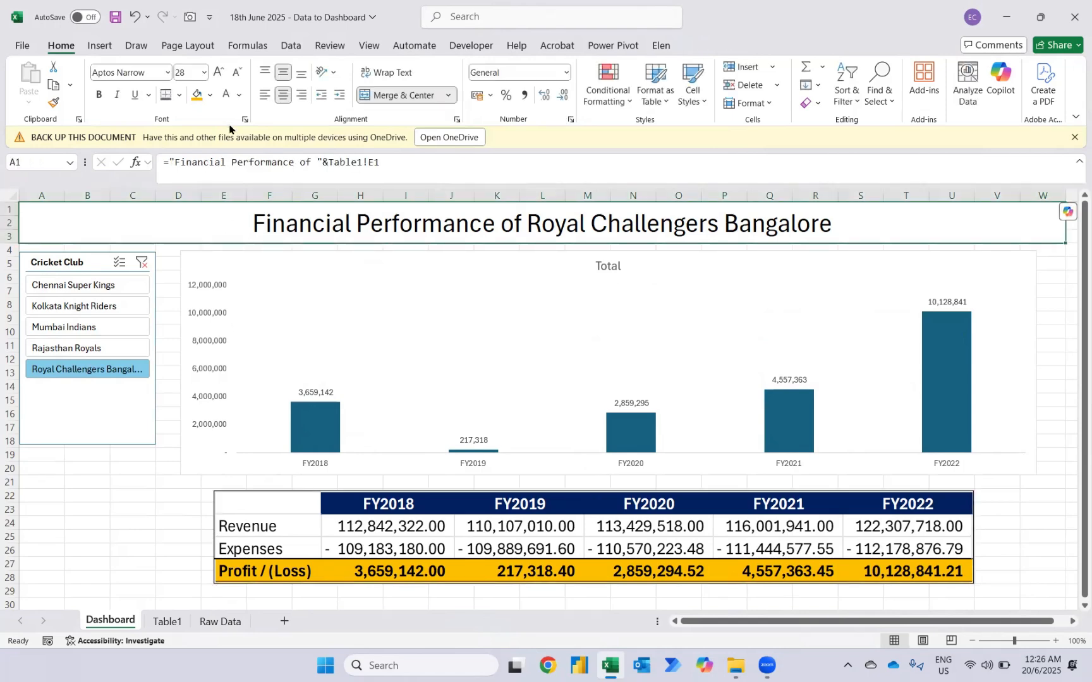
{"action": "left_click", "coordinate": [211, 95]}
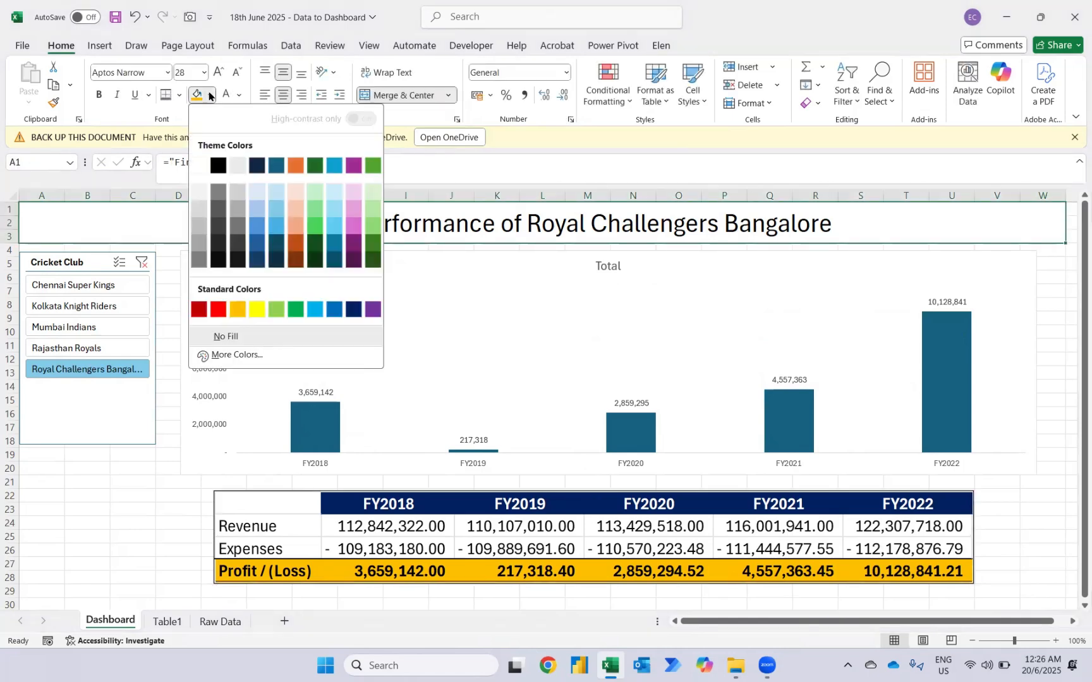
{"action": "left_click", "coordinate": [354, 310]}
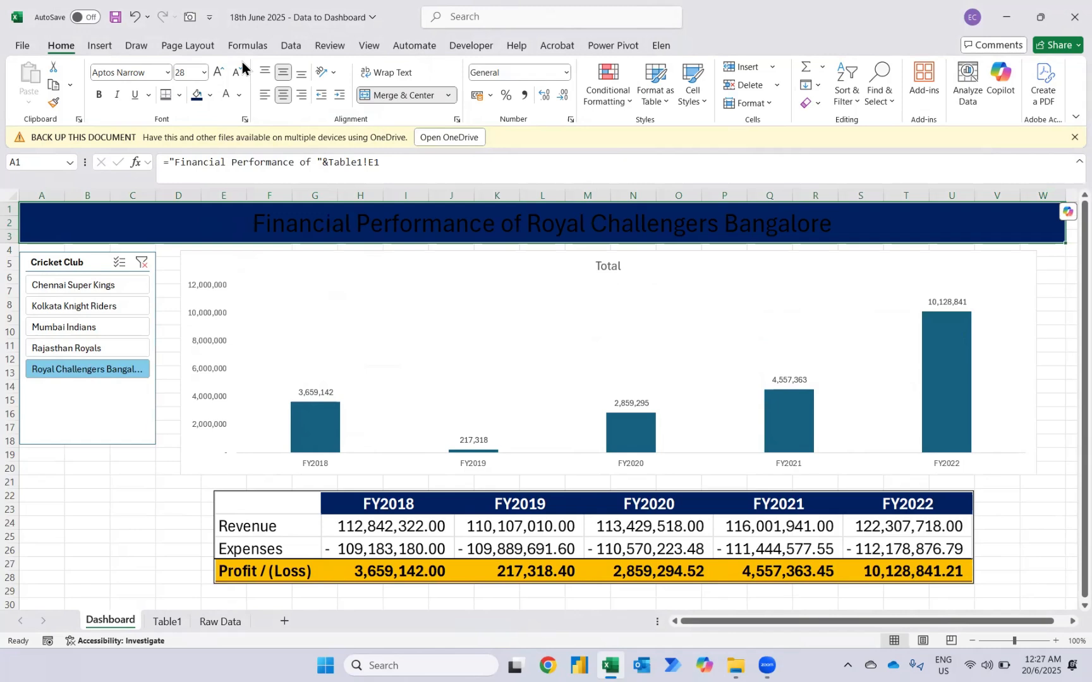
{"action": "left_click", "coordinate": [225, 95]}
{"action": "key", "text": "ctrl+b"}
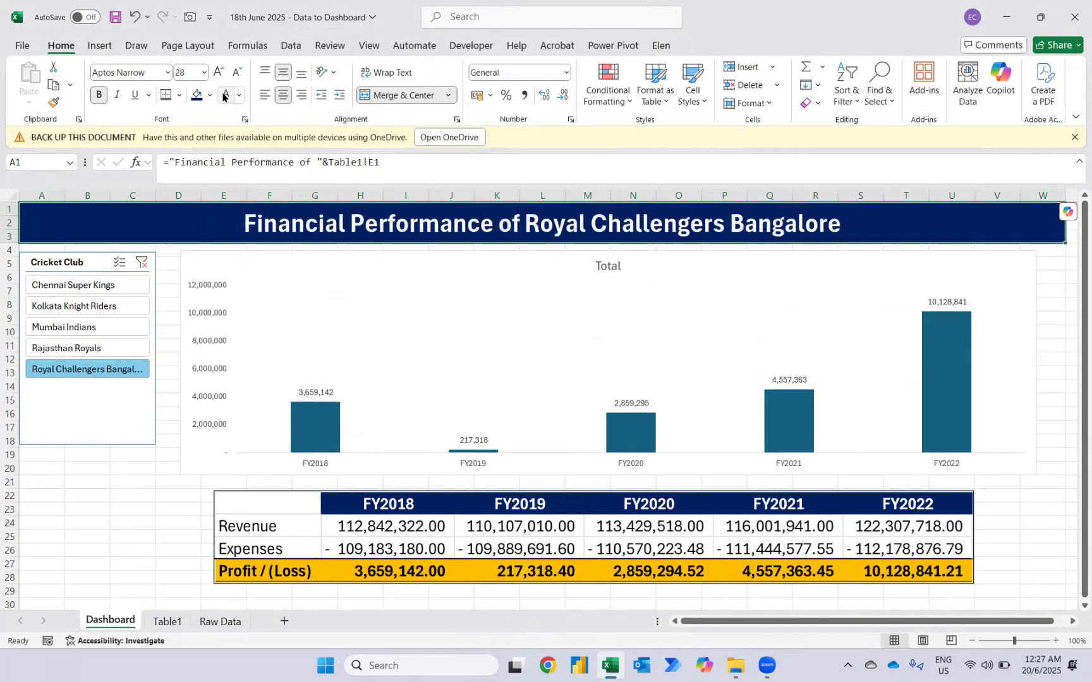
{"action": "left_click_drag", "start_coordinate": [156, 480], "coordinate": [108, 570]}
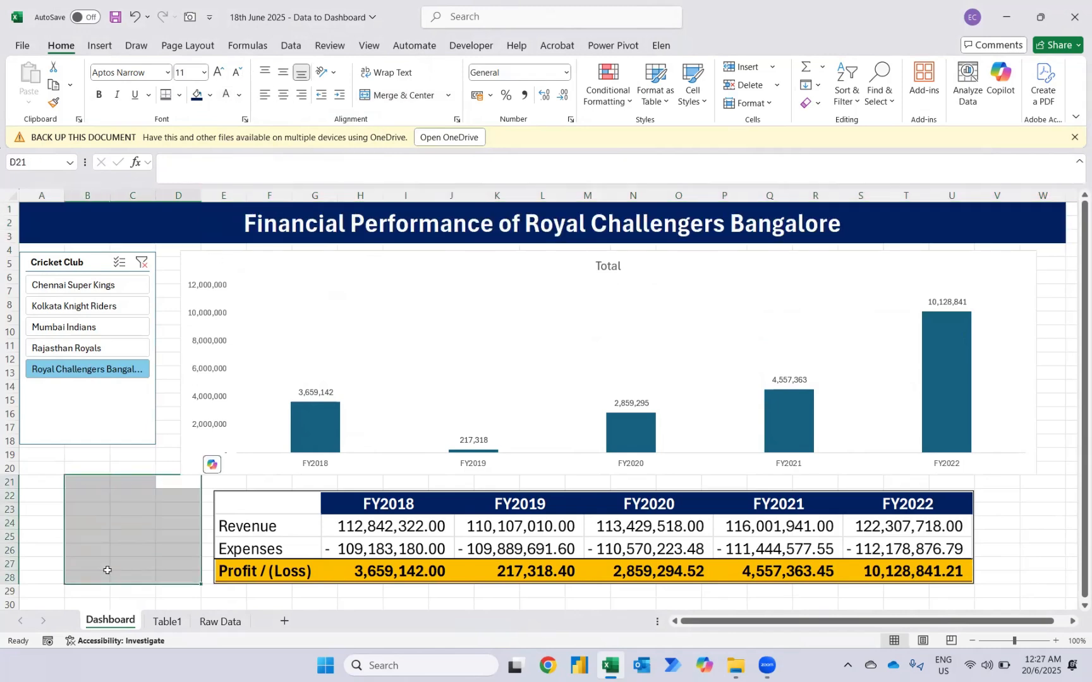
Hide the gridlines on the Dashboard sheet.
{"action": "key", "text": "alt"}
{"action": "key", "text": "w"}
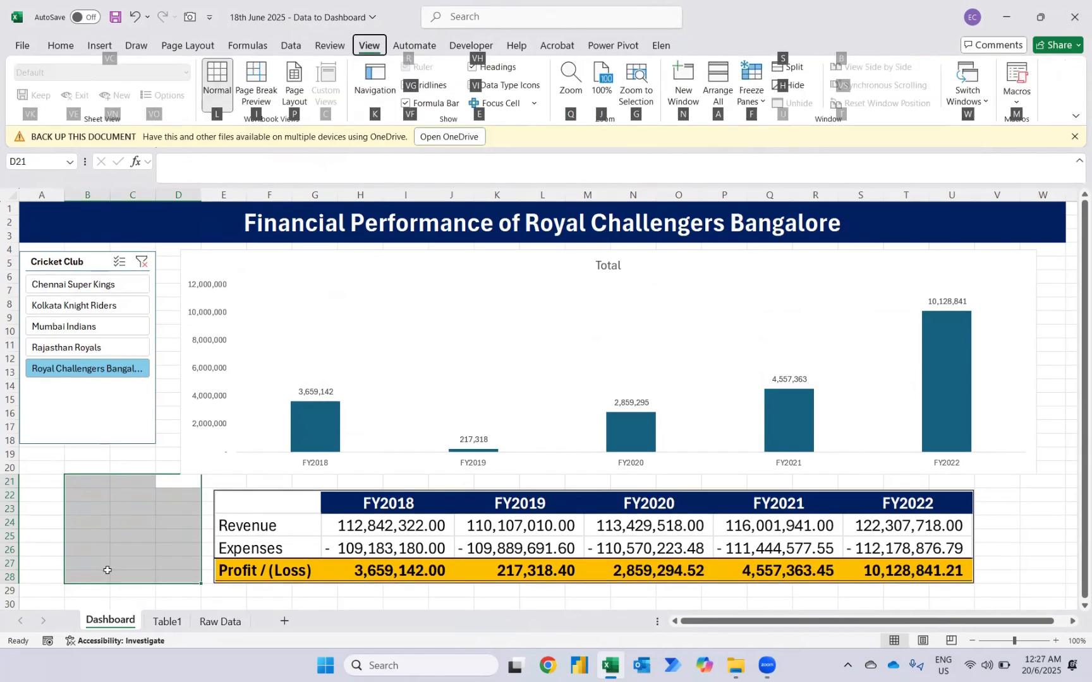
{"action": "left_click", "coordinate": [435, 90]}
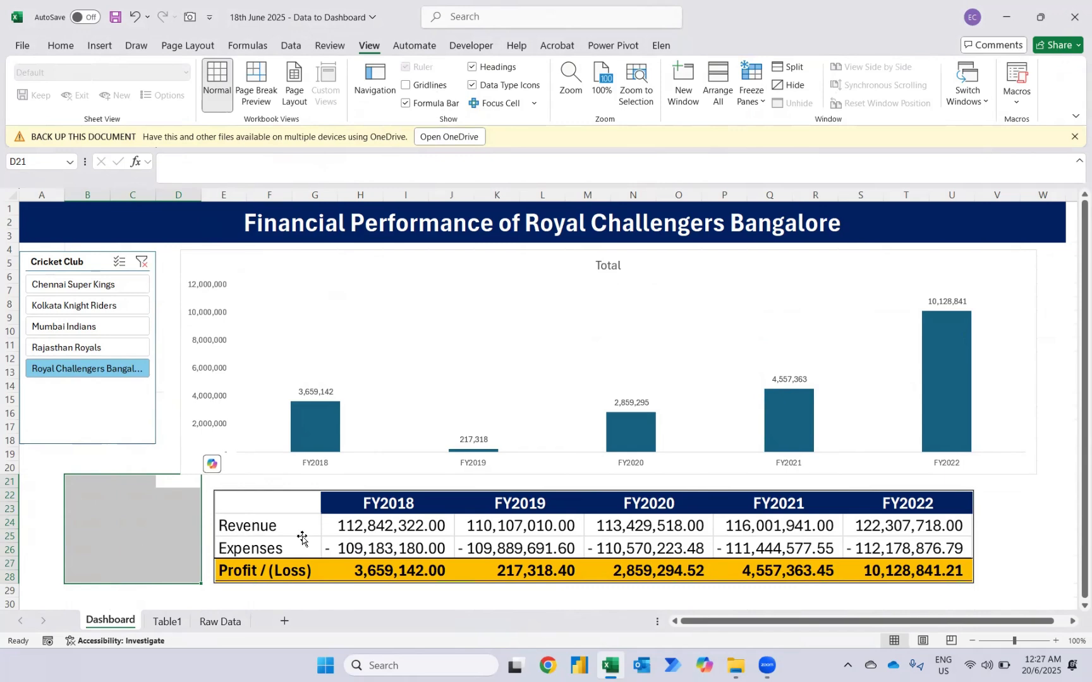
Hide the gridlines on the Table1 sheet.
{"action": "left_click", "coordinate": [160, 623]}
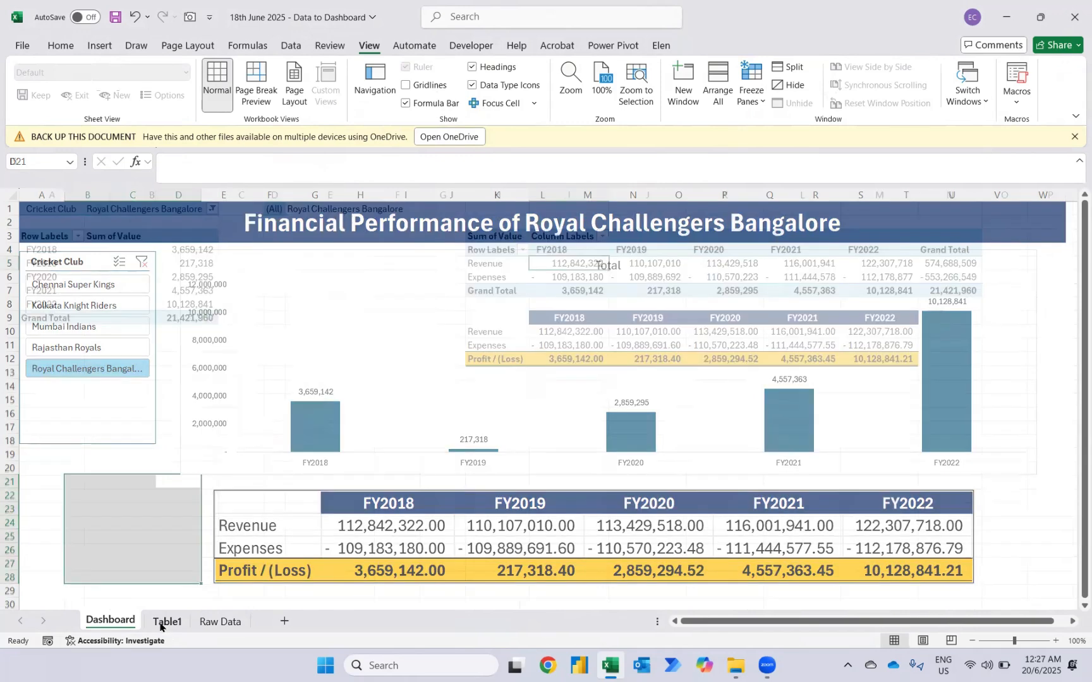
{"action": "left_click", "coordinate": [251, 428]}
{"action": "key", "text": "alt"}
{"action": "key", "text": "w"}
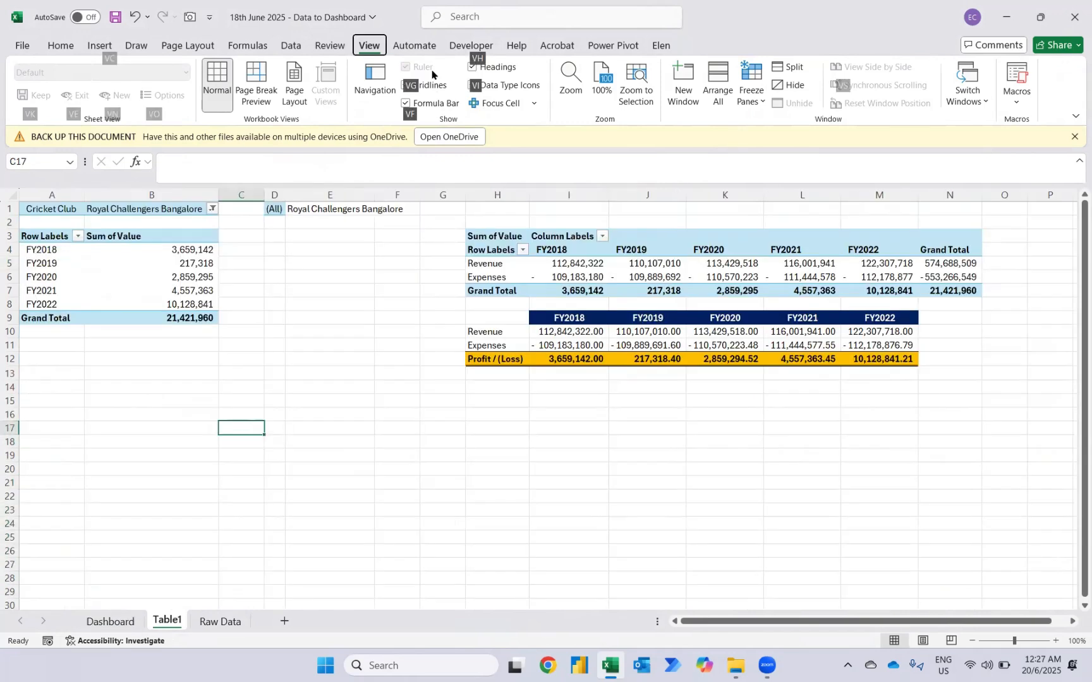
{"action": "key", "text": "v"}
{"action": "key", "text": "g"}
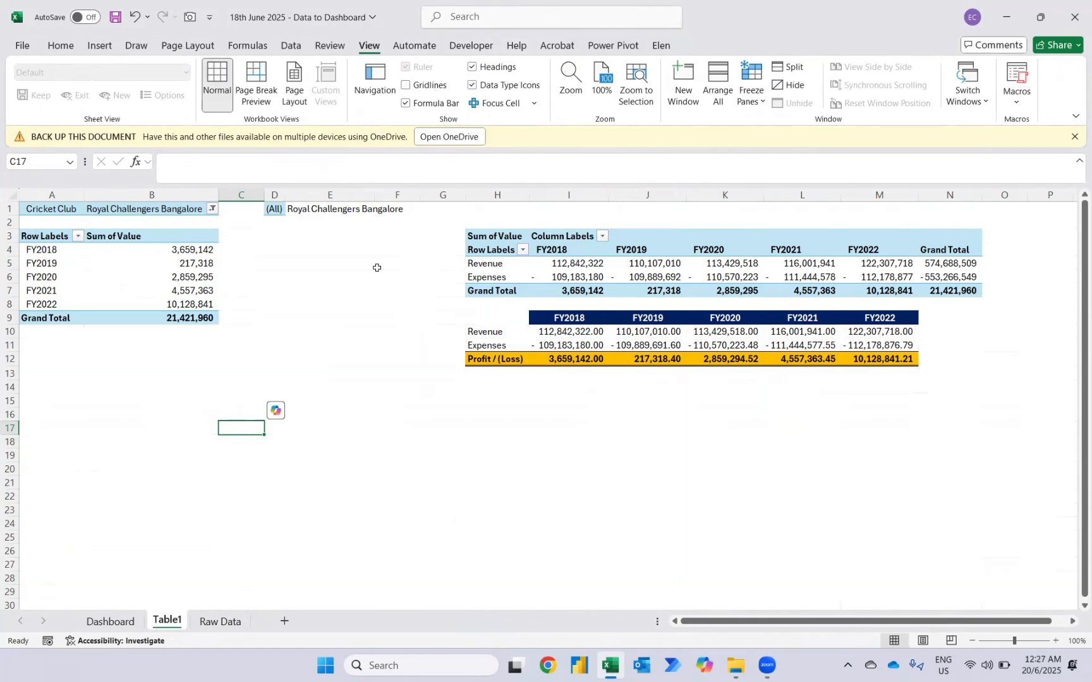
Set both the outline and the fill of the Dashboard chart's columns to the standard dark blue.
{"action": "left_click", "coordinate": [110, 622]}
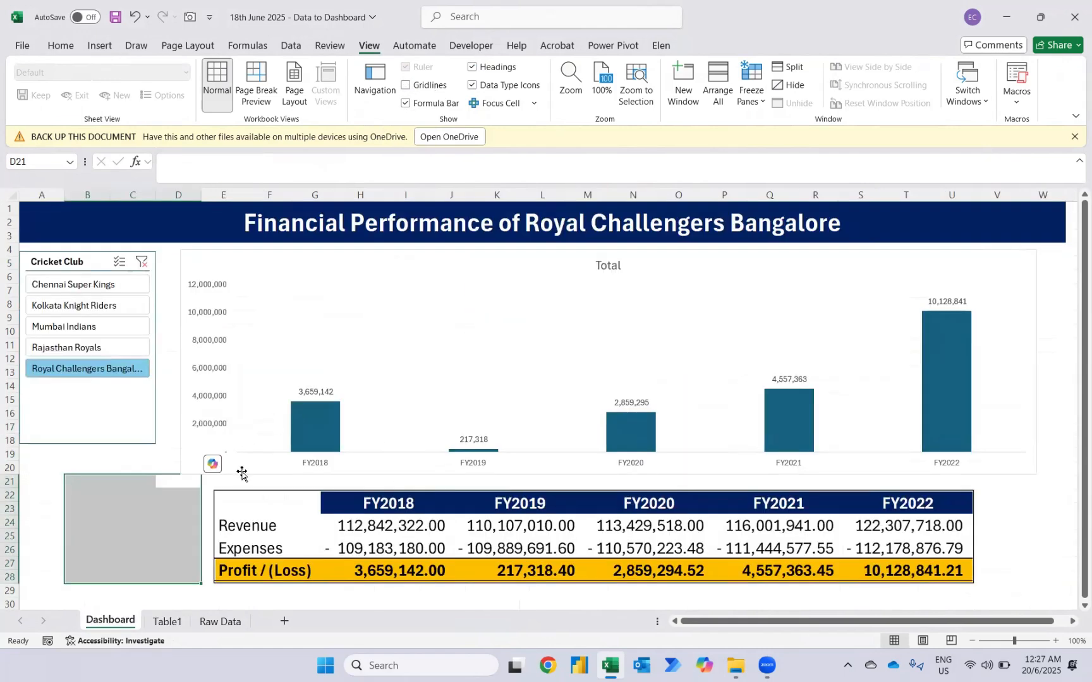
{"action": "left_click", "coordinate": [321, 435]}
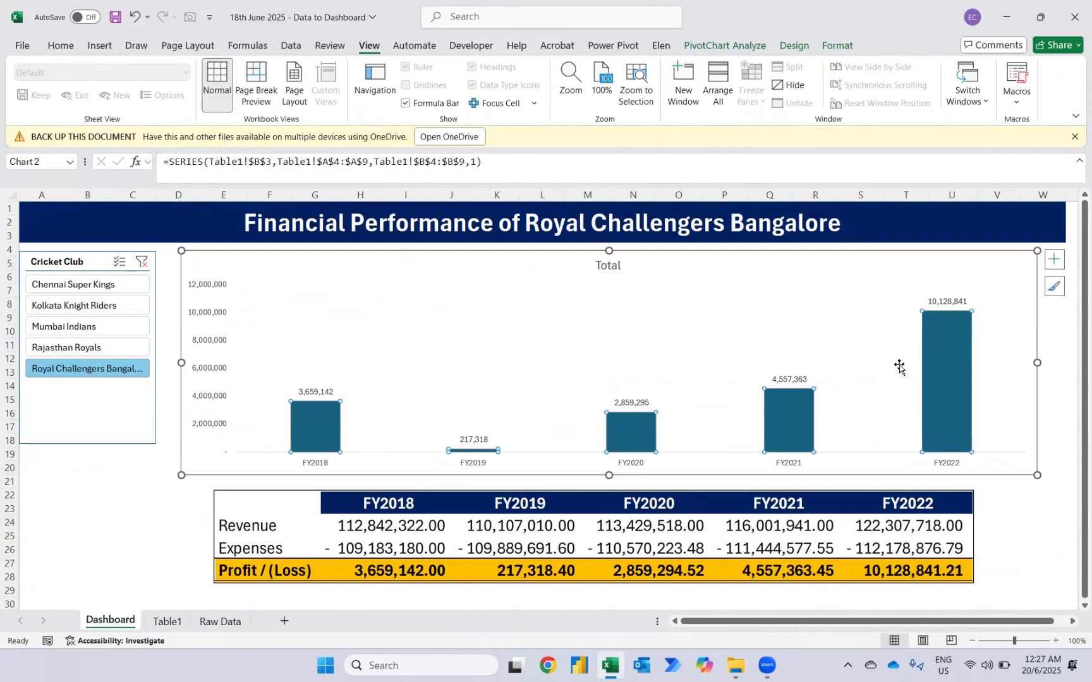
{"action": "left_click", "coordinate": [838, 45]}
{"action": "left_click", "coordinate": [429, 84]}
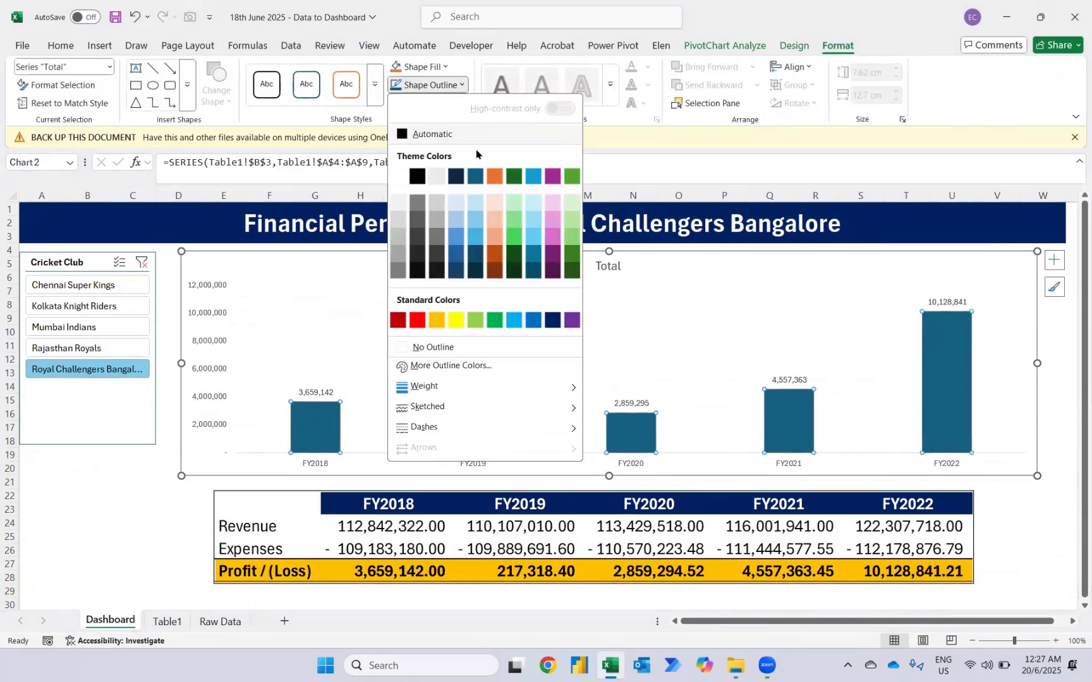
{"action": "left_click", "coordinate": [546, 323]}
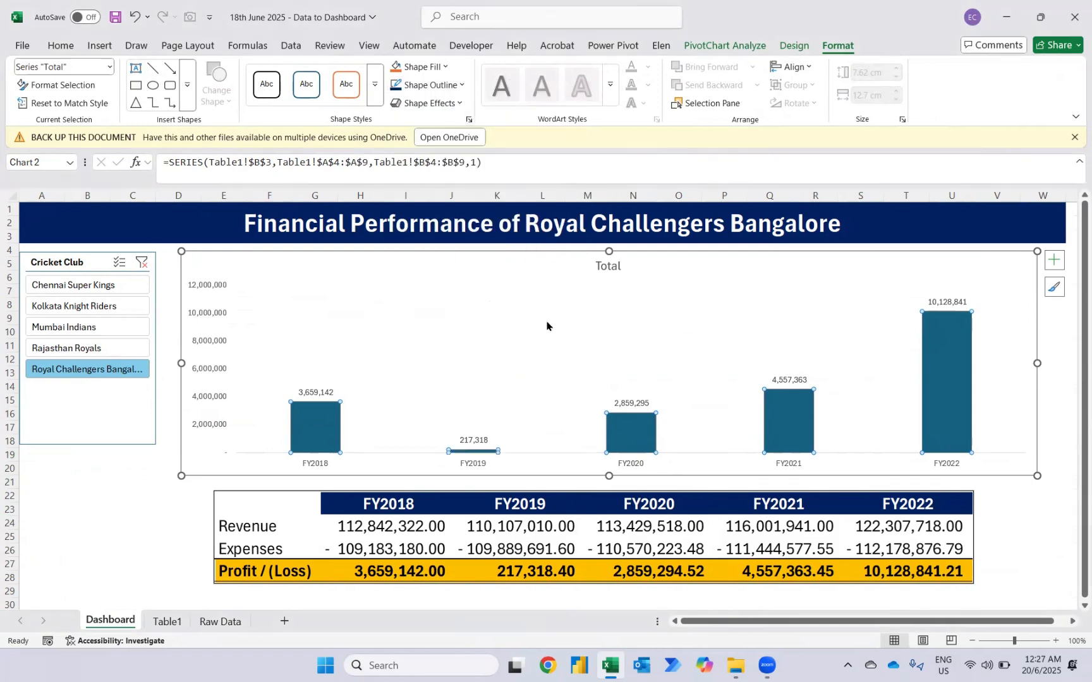
{"action": "left_click", "coordinate": [422, 67]}
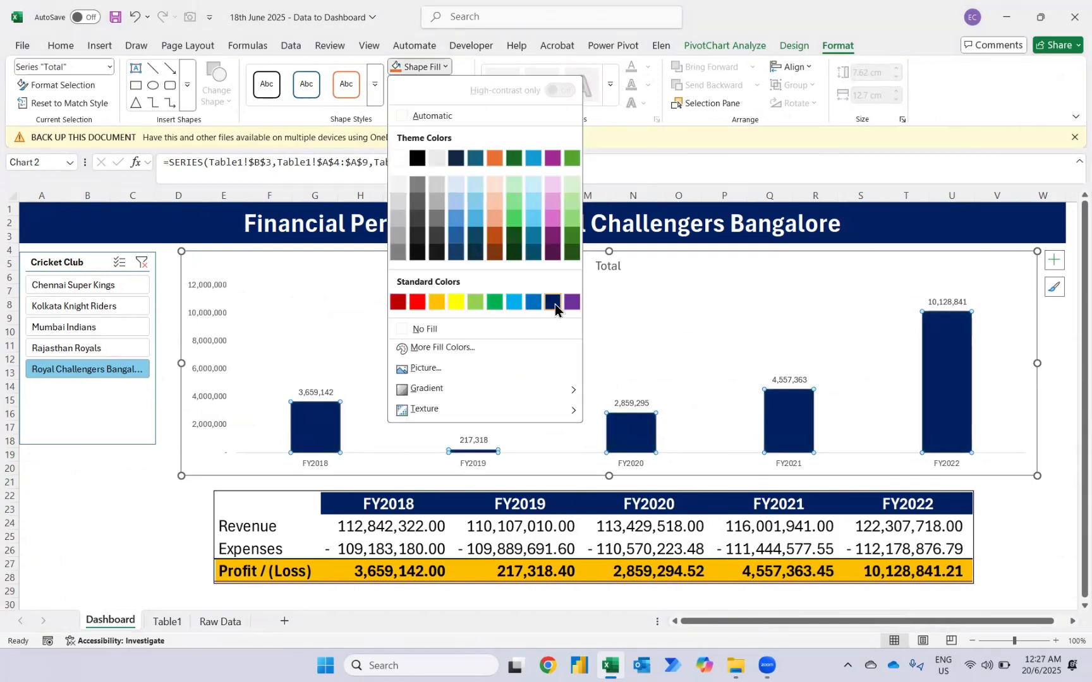
{"action": "left_click", "coordinate": [553, 303]}
Apply the dark teal slicer style with grey unselected items to the Cricket Club slicer.
{"action": "left_click", "coordinate": [90, 256]}
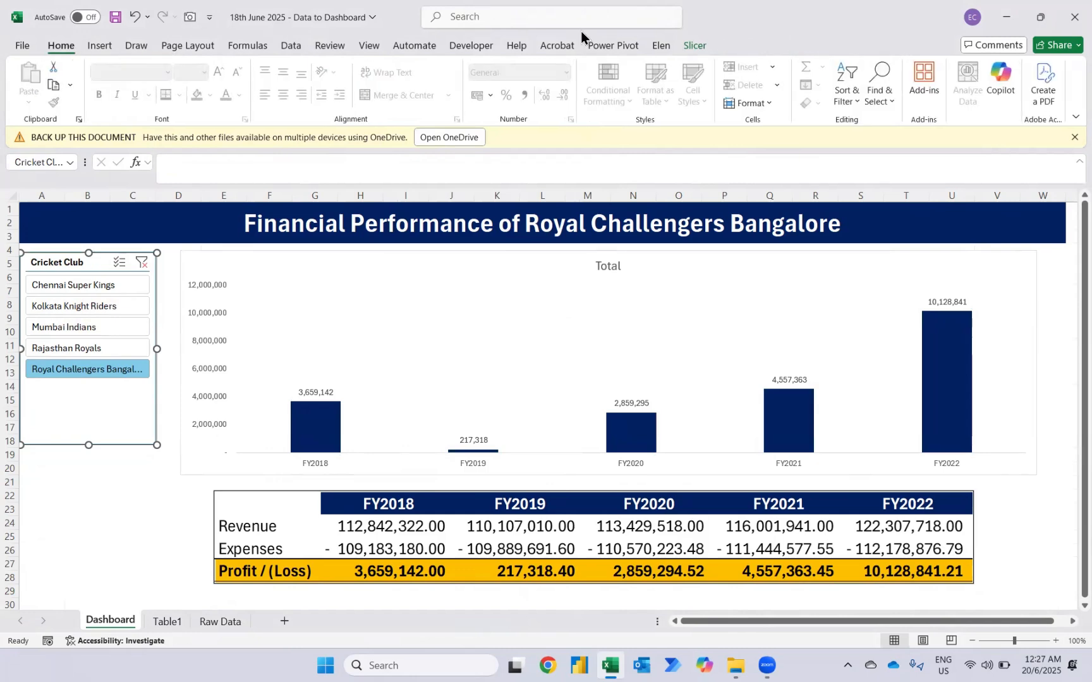
{"action": "left_click", "coordinate": [694, 44]}
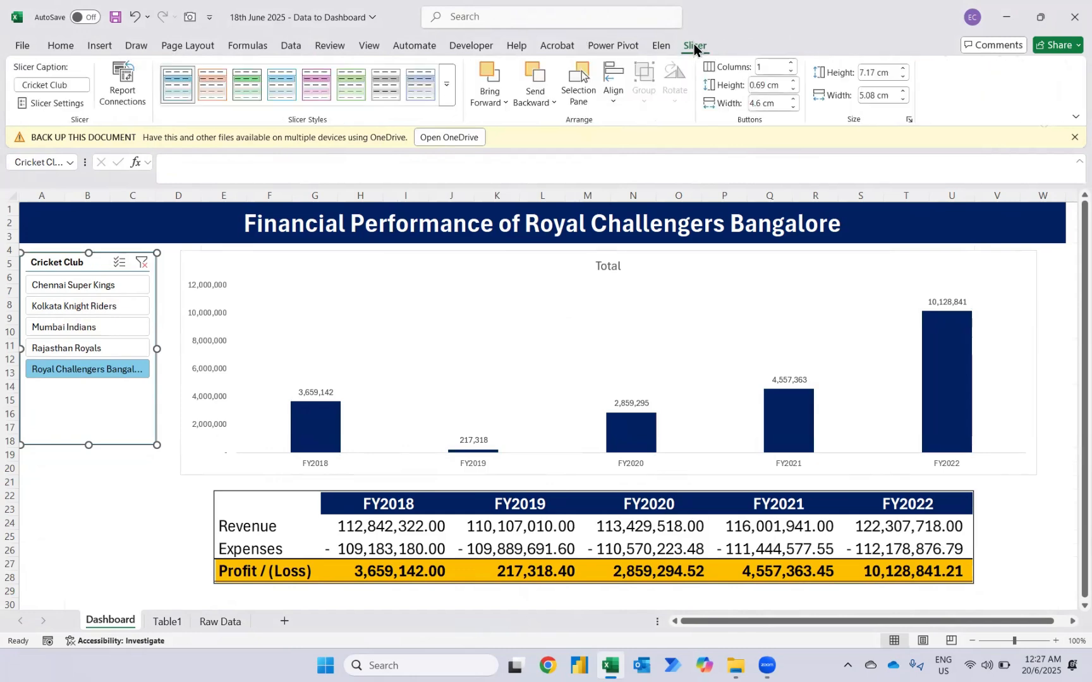
{"action": "left_click", "coordinate": [450, 87]}
{"action": "left_click", "coordinate": [179, 170]}
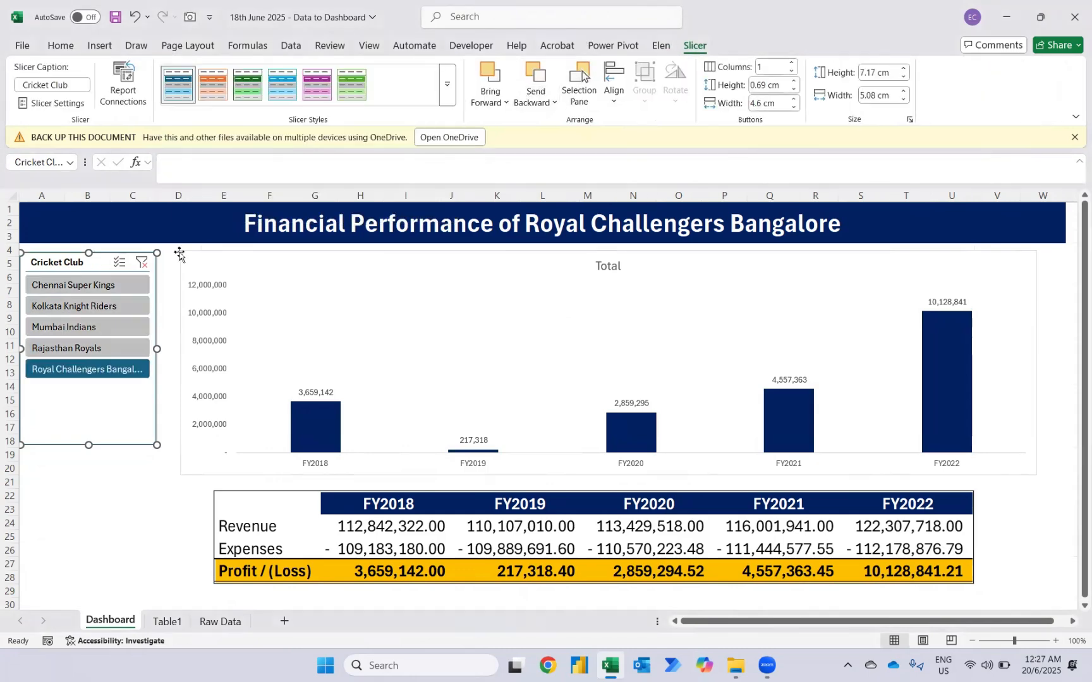
{"action": "left_click", "coordinate": [115, 540]}
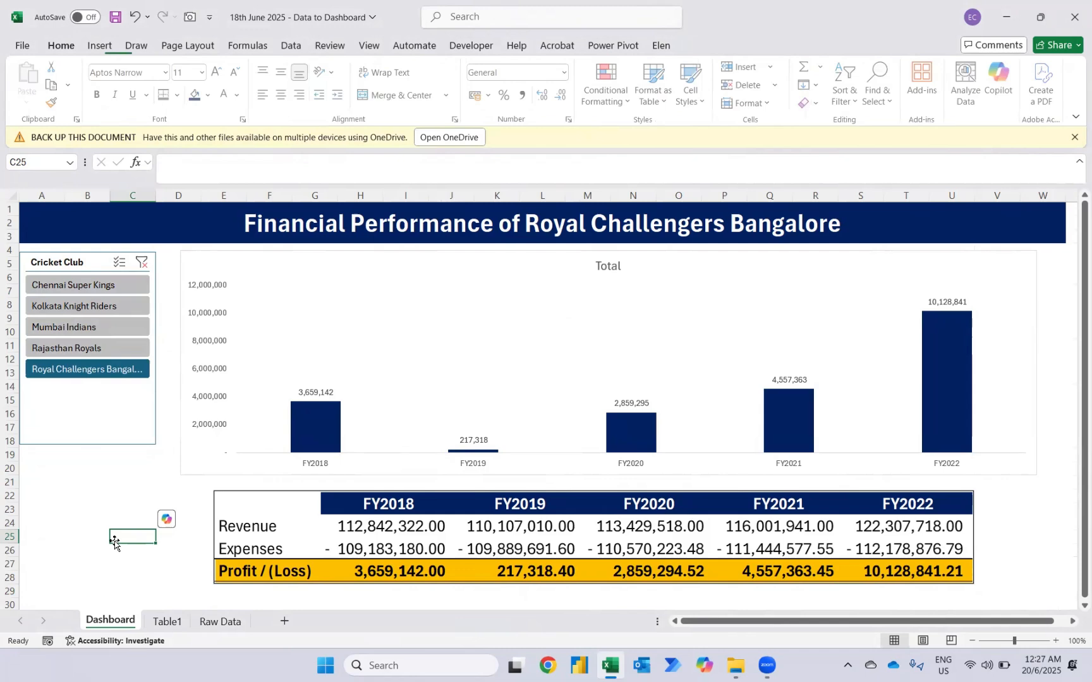
Clear the Cricket Club slicer filter to show all clubs, and filter the dashboard to Chennai Super Kings.
{"action": "left_click", "coordinate": [140, 261]}
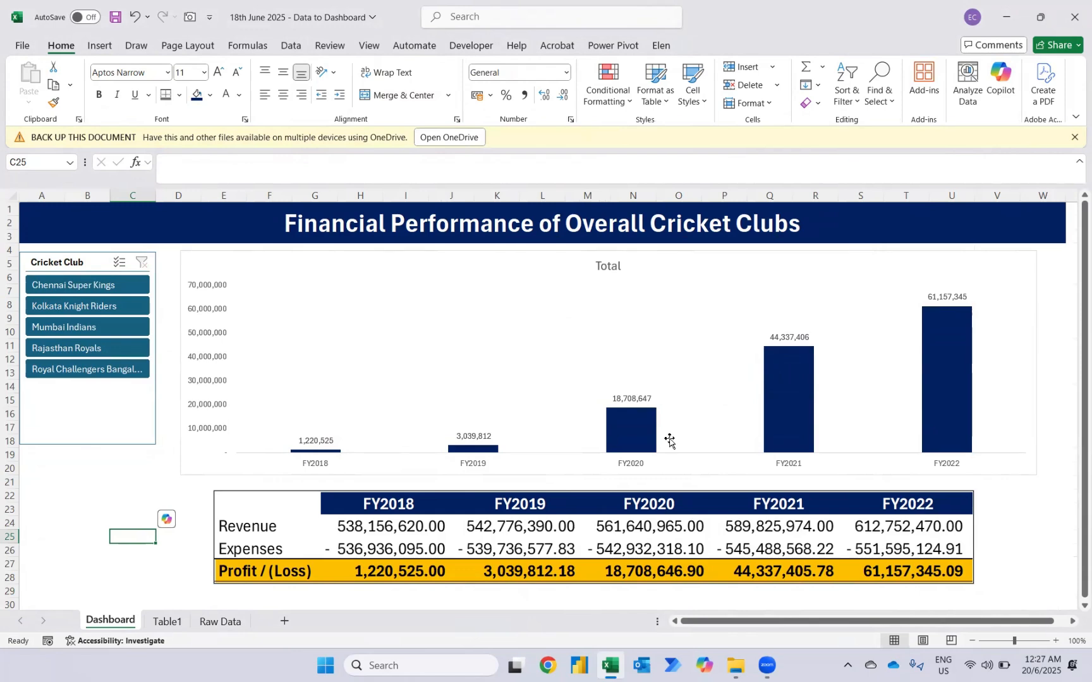
{"action": "left_click", "coordinate": [89, 286]}
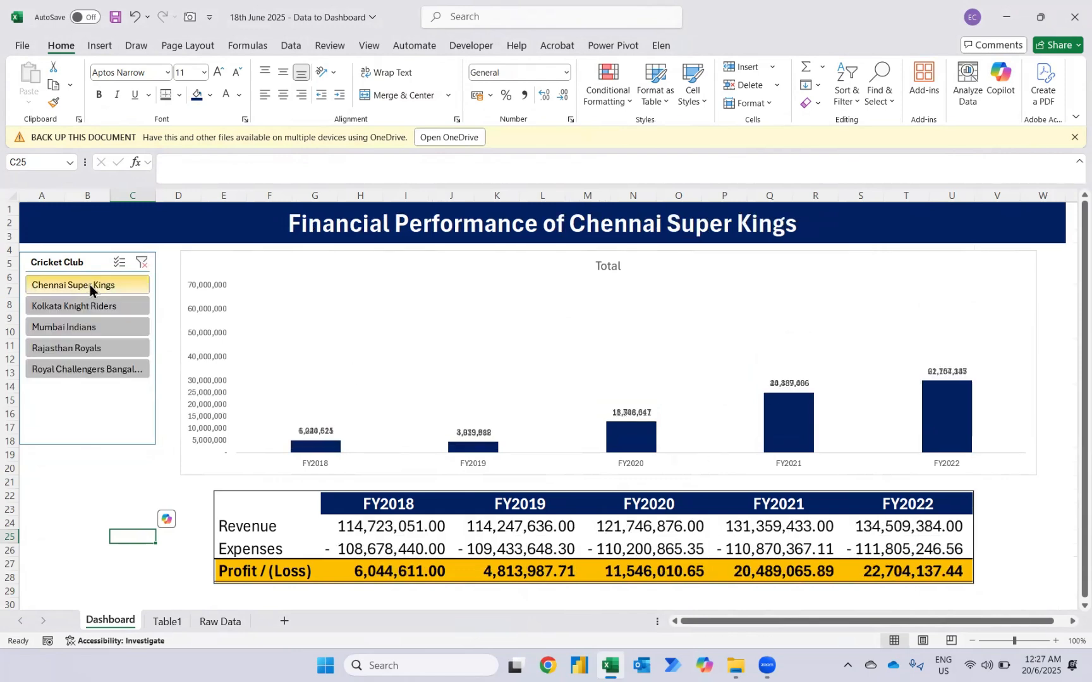